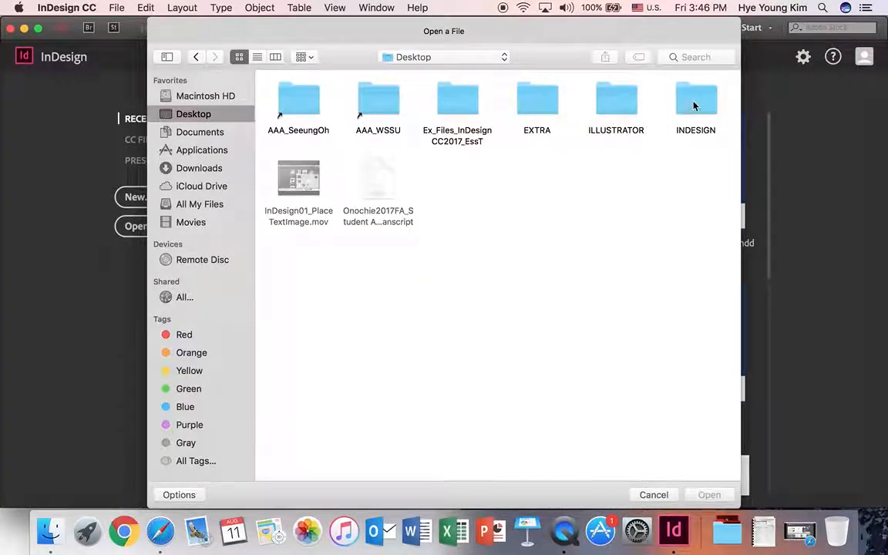
- Open 02_Pages.indd from Desktop > INDESIGN > TUTORIAL > 02_pages
double_click(690, 106)
double_click(522, 103)
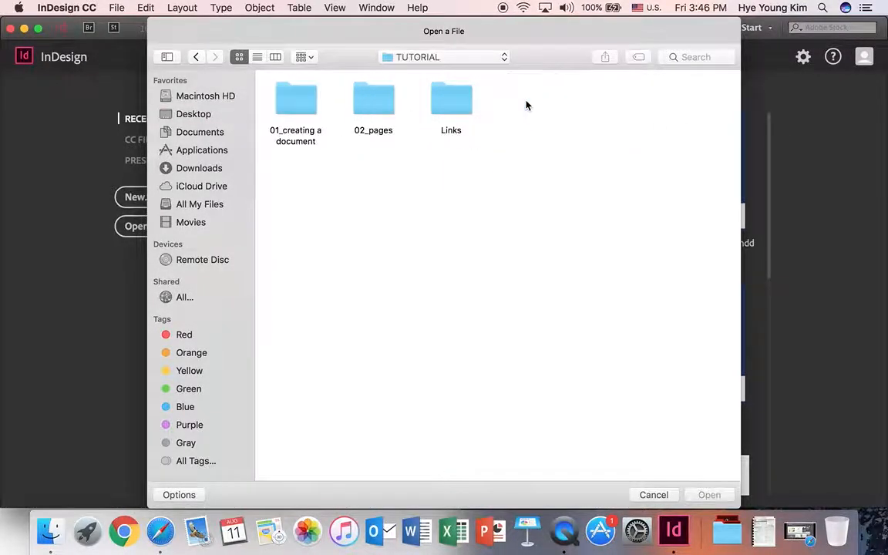
double_click(385, 106)
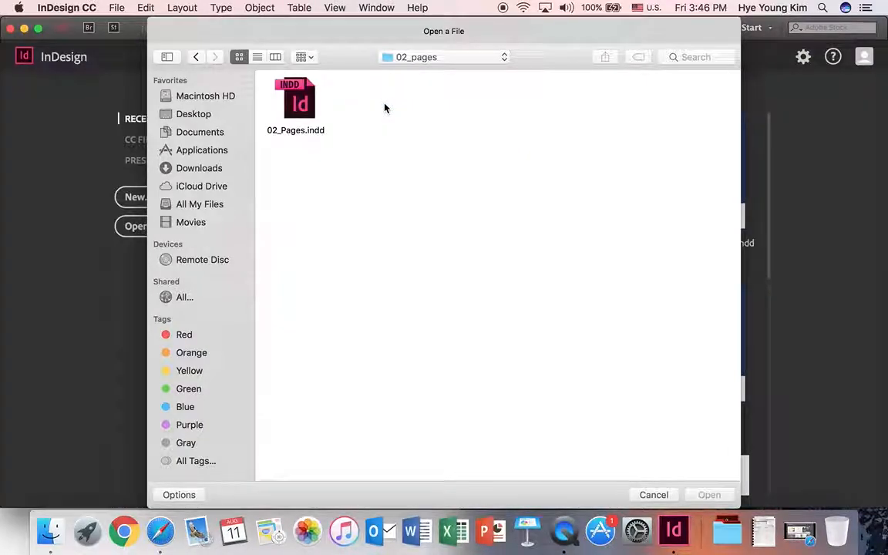
click(300, 91)
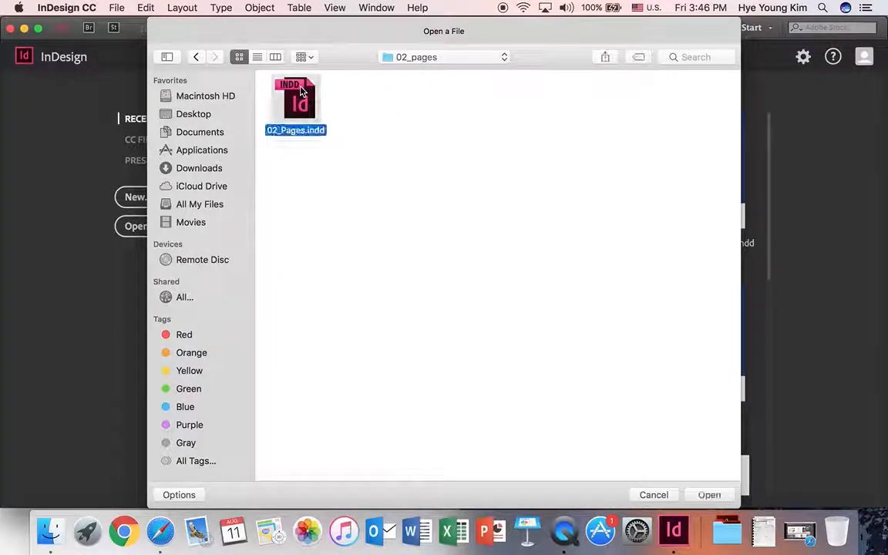
click(709, 495)
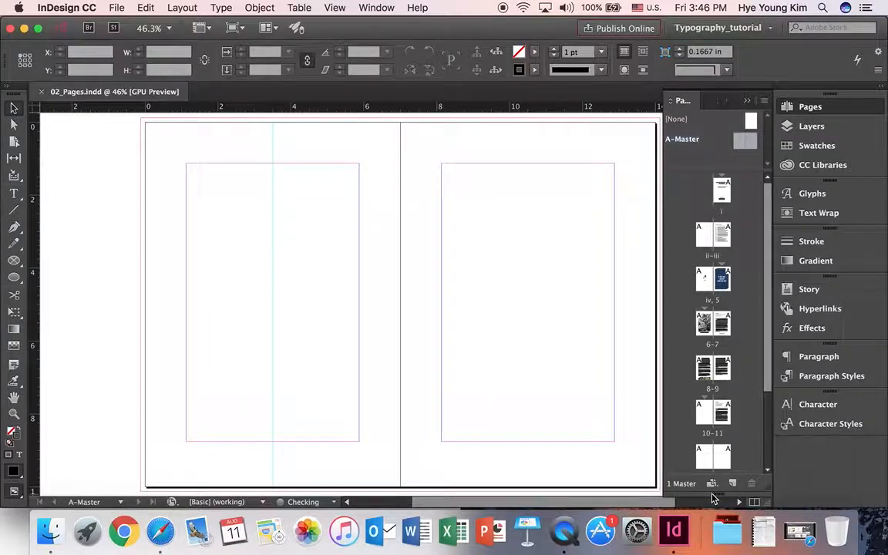
- Go to the ii–iii Contents spread, then scroll up to title page i
scroll(561, 505, right, 3)
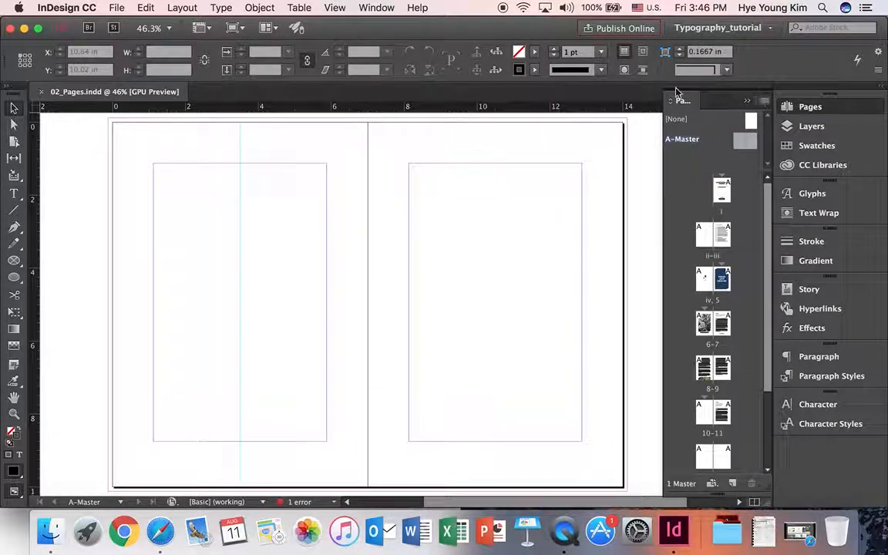
click(796, 110)
scroll(607, 201, up, 2)
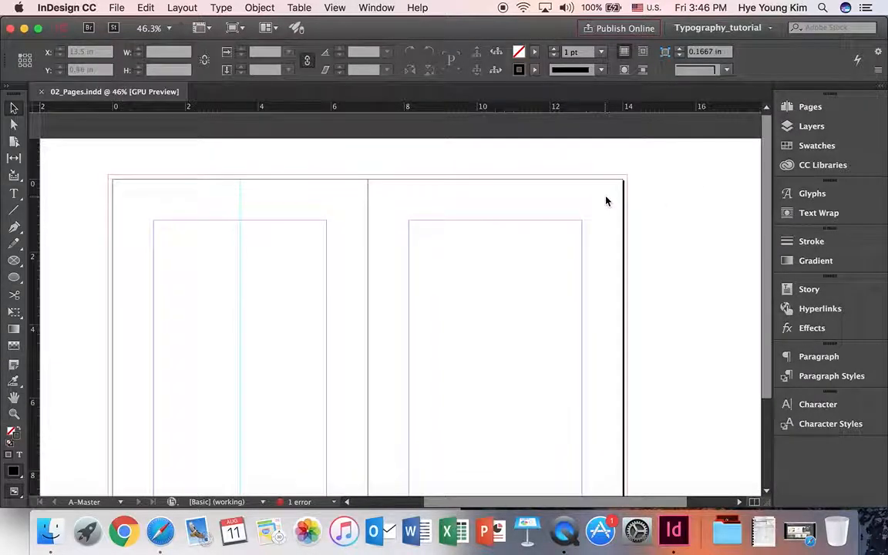
scroll(606, 200, down, 5)
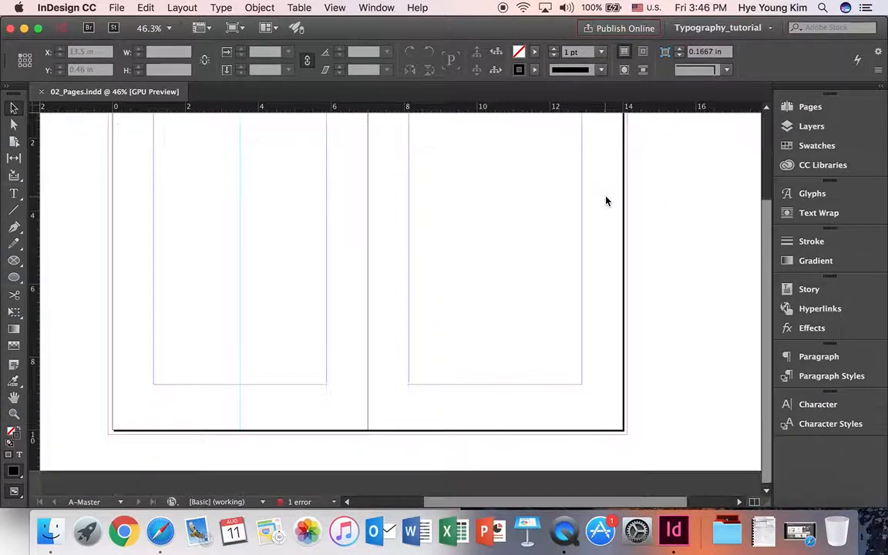
click(813, 108)
double_click(713, 233)
click(819, 109)
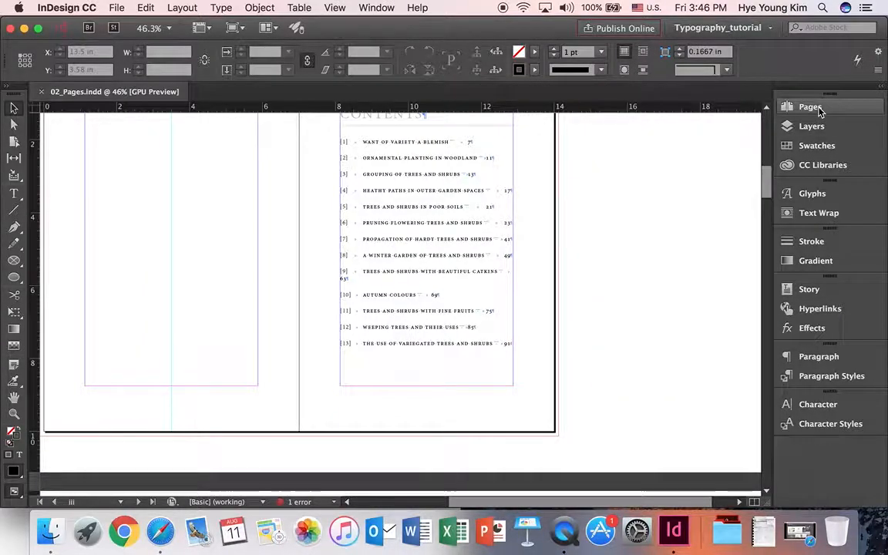
scroll(652, 235, up, 6)
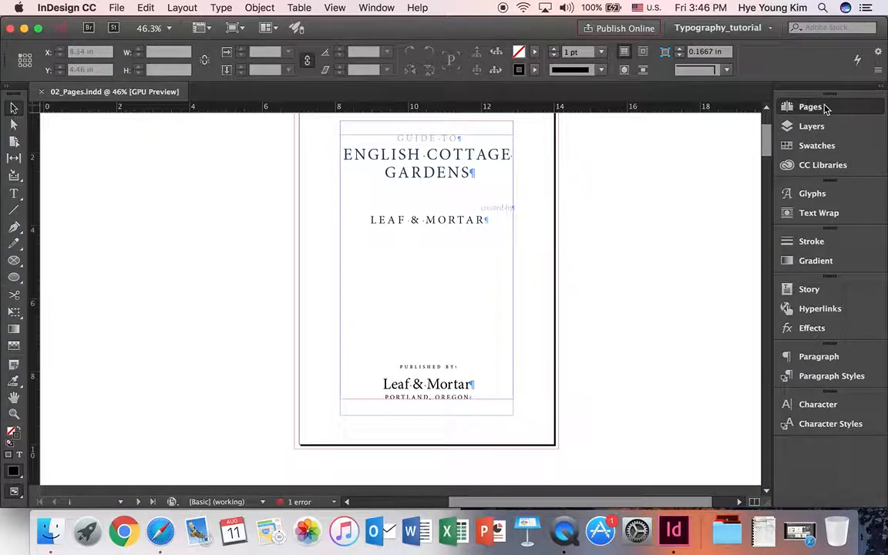
click(825, 108)
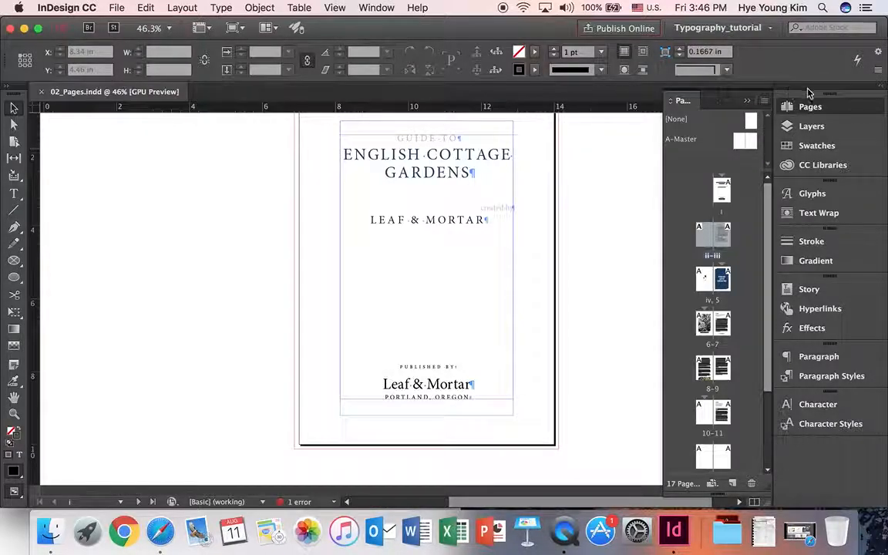
click(816, 109)
- Choose Reset Typography_tutorial from the workspace switcher to restore the saved panel layout
click(822, 110)
click(718, 27)
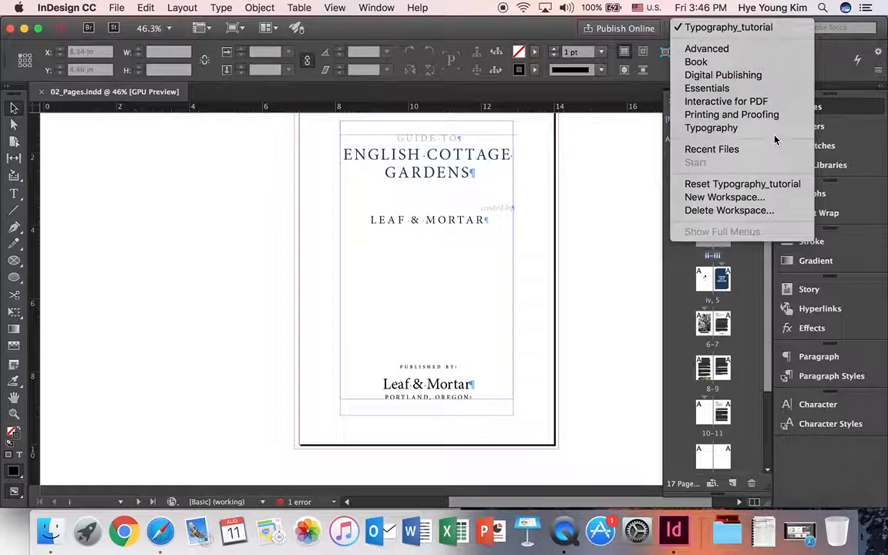
click(776, 189)
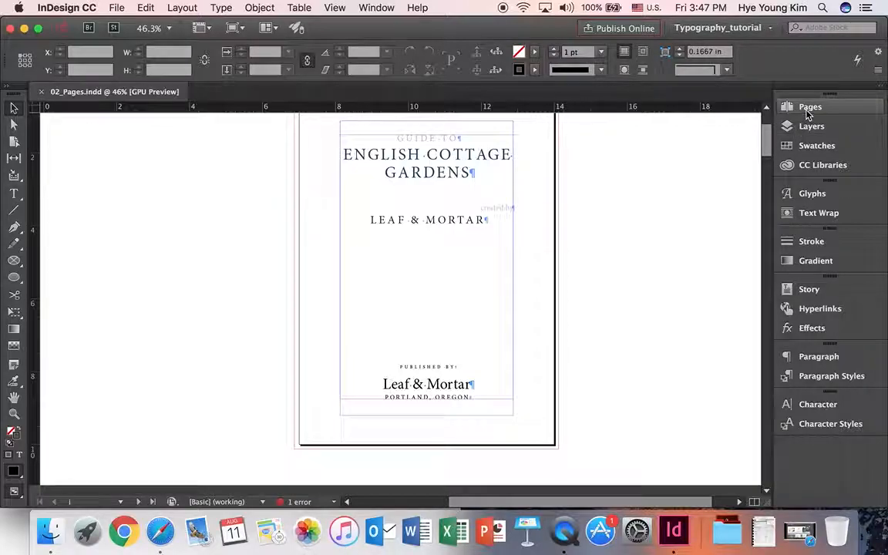
- Open the Pages panel and browse spreads i, ii–iii, iv–5, 6–7 and 16–17
click(806, 108)
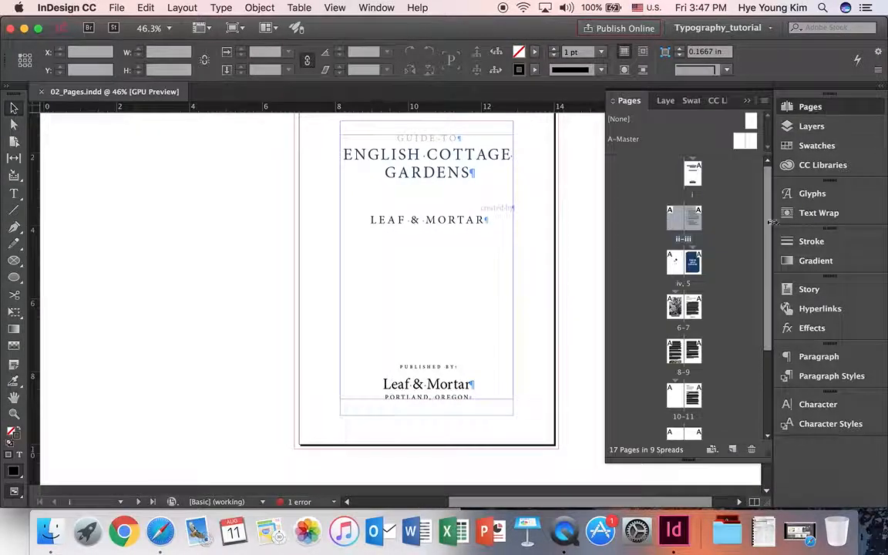
click(697, 182)
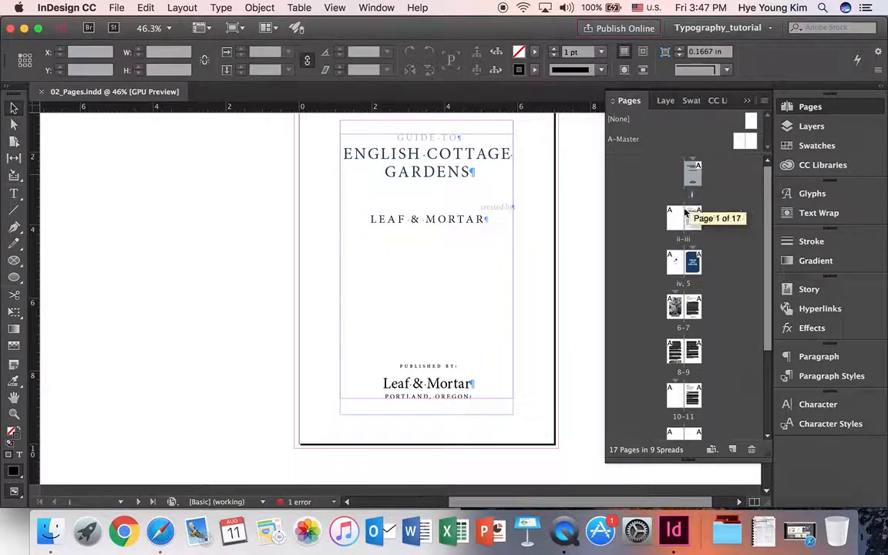
double_click(682, 218)
double_click(675, 264)
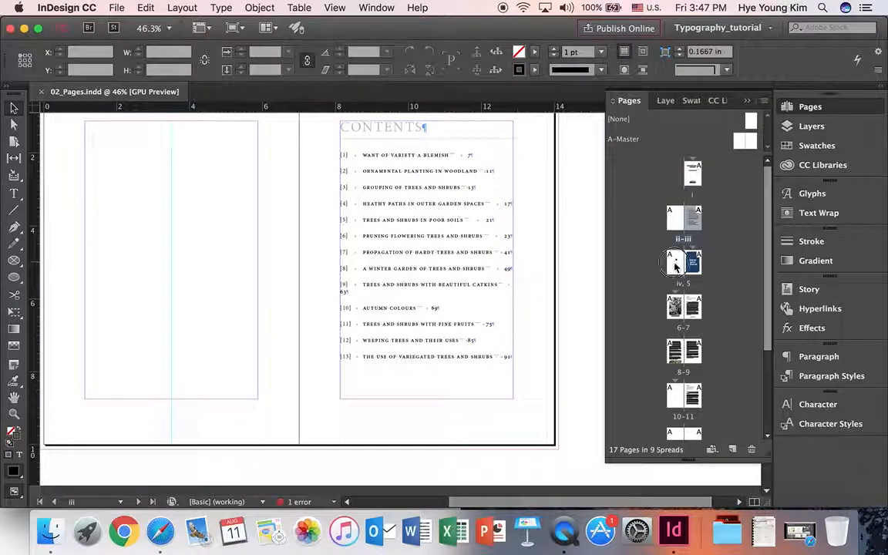
double_click(697, 266)
double_click(674, 309)
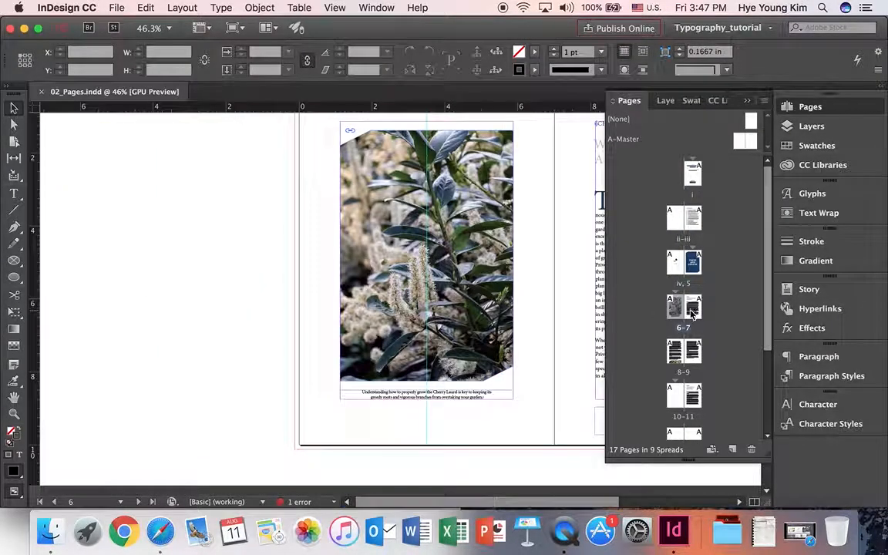
scroll(717, 293, down, 4)
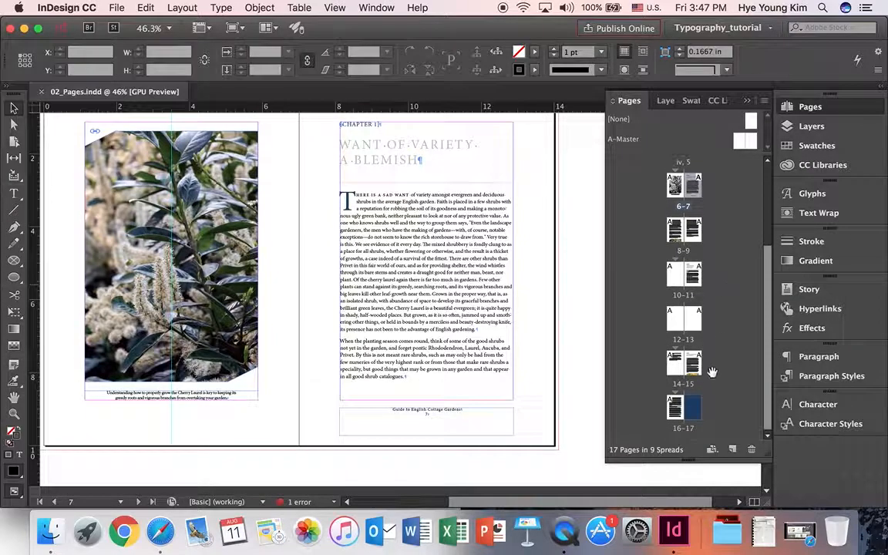
double_click(697, 413)
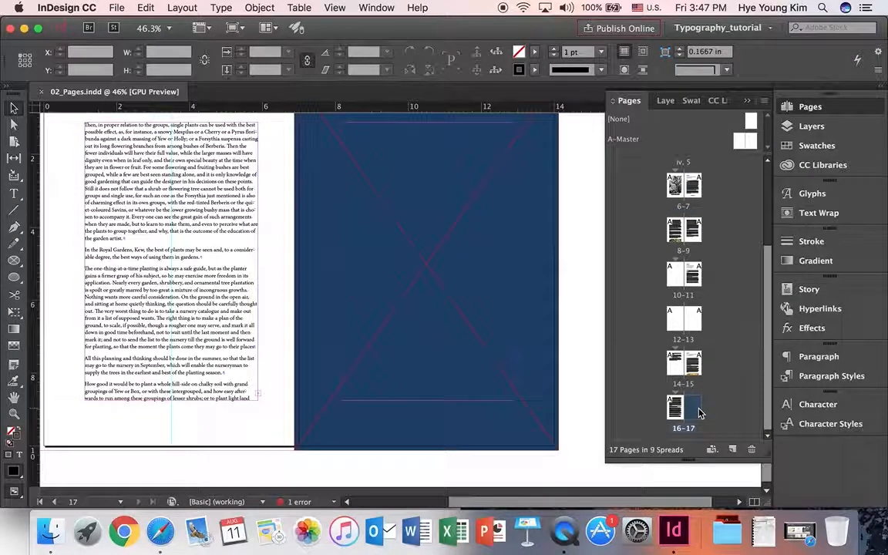
scroll(758, 298, up, 4)
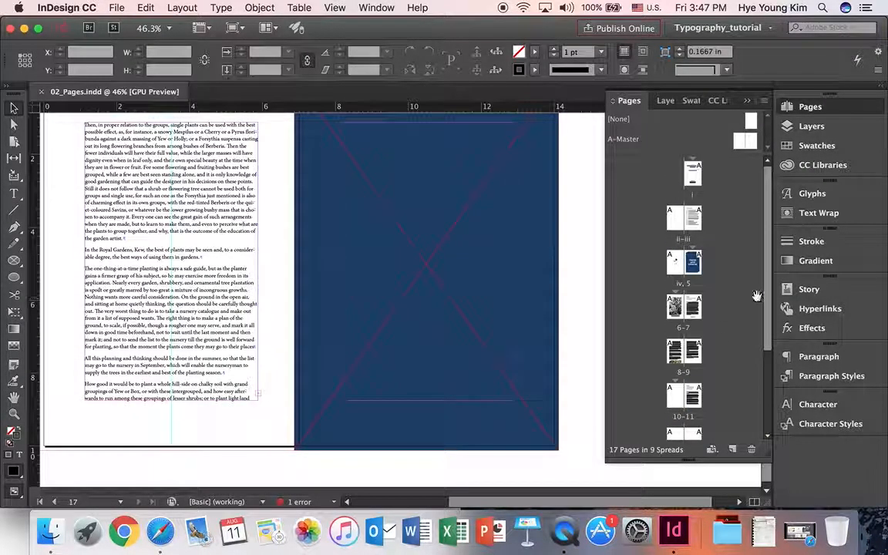
double_click(687, 241)
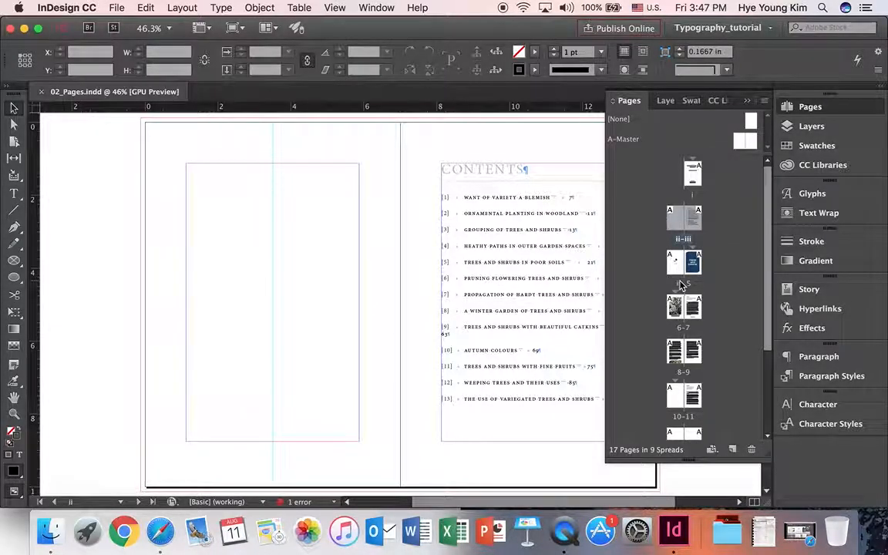
double_click(682, 285)
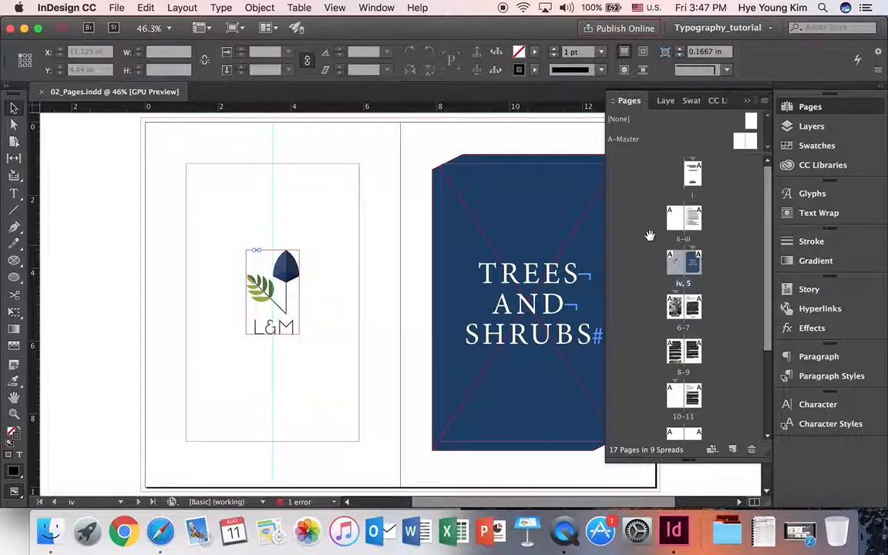
- Narrow the page list, then revisit pages iv, 6–7, 10–11 and 8–9
drag(606, 306, 681, 307)
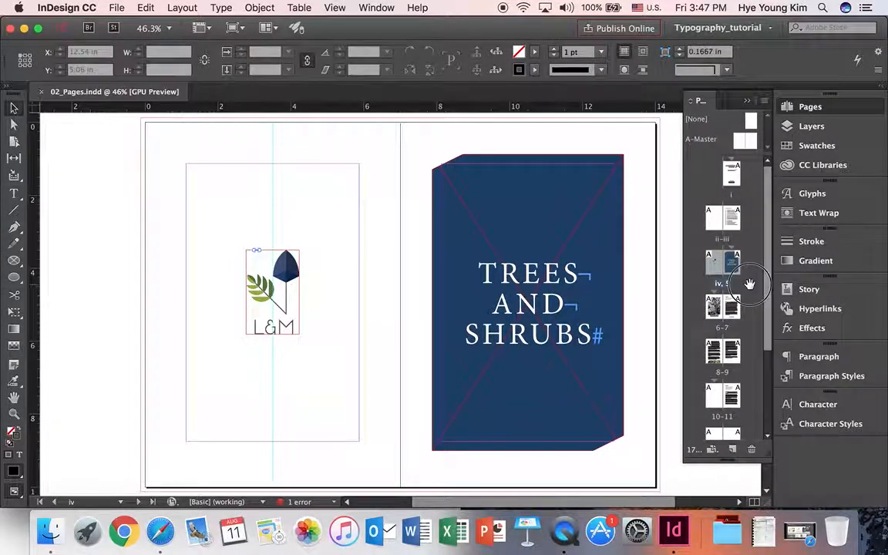
double_click(714, 266)
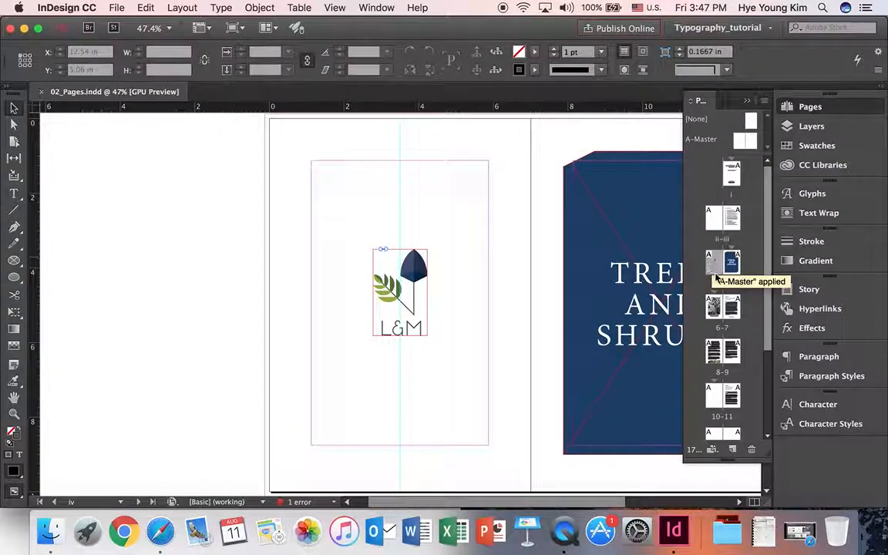
double_click(713, 309)
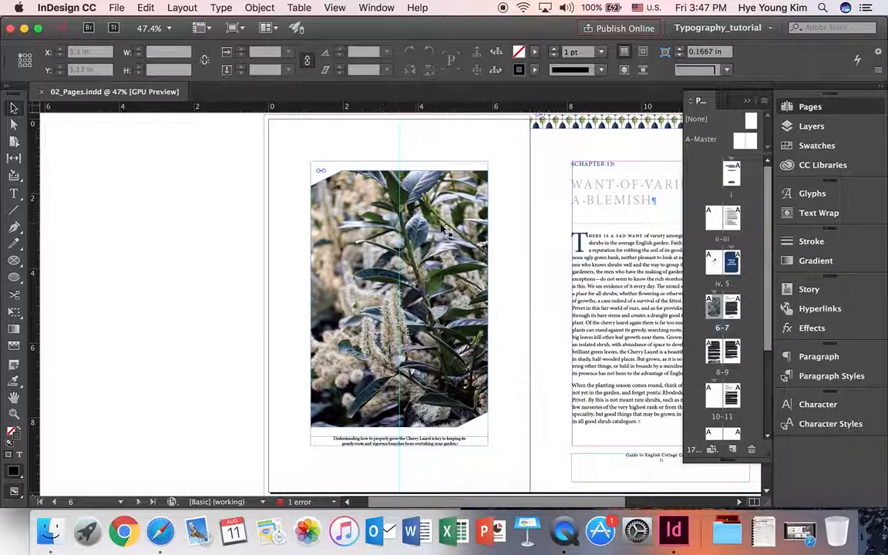
double_click(714, 400)
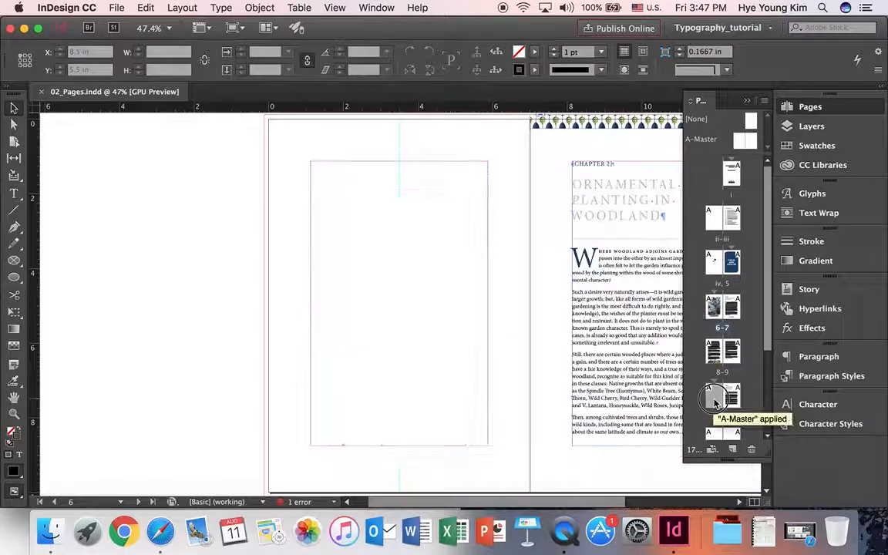
double_click(732, 398)
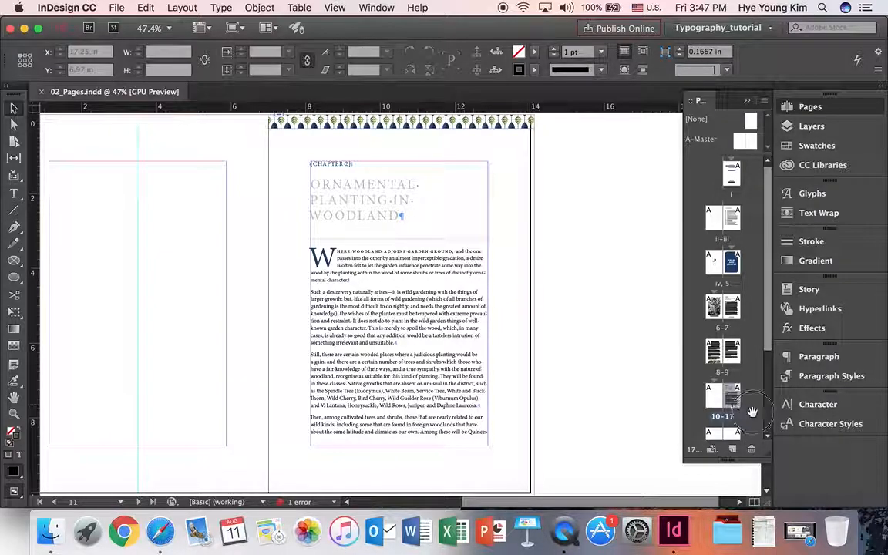
double_click(722, 376)
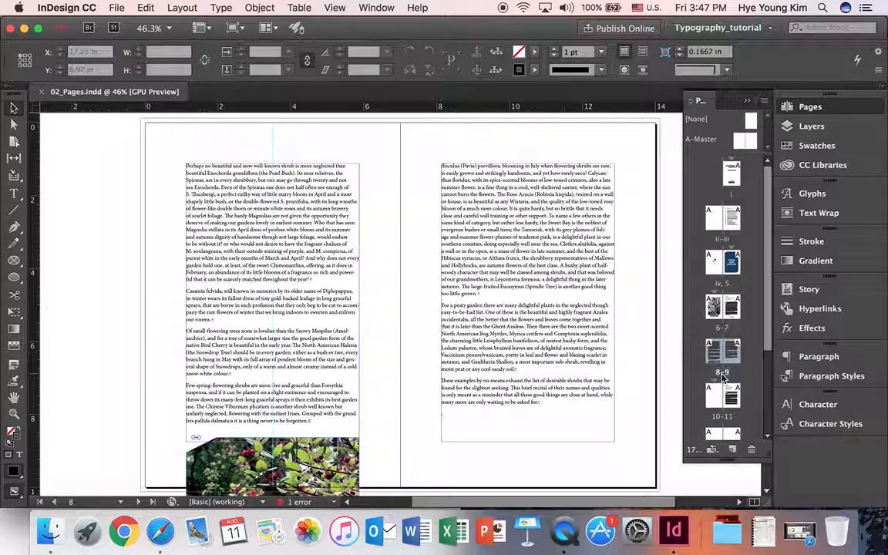
double_click(728, 332)
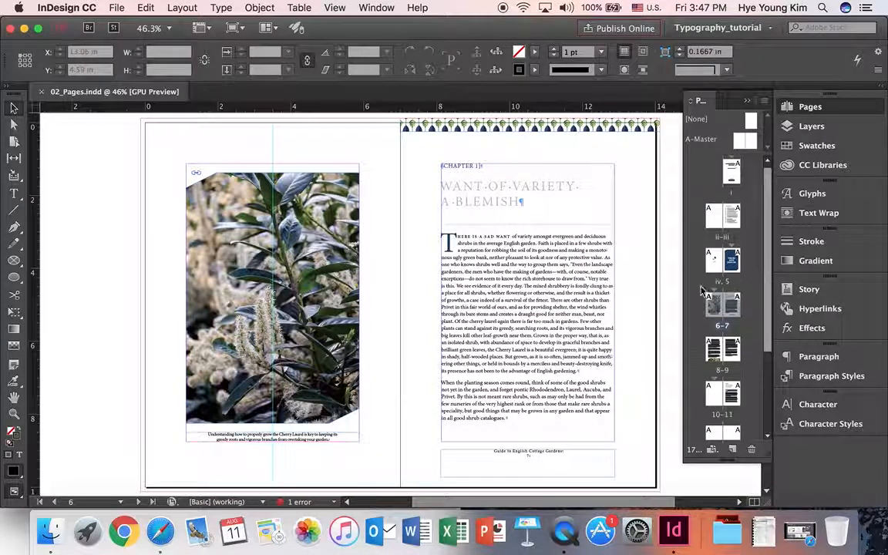
- Hide and reopen the page thumbnails, resizing the thumbnail list
click(802, 106)
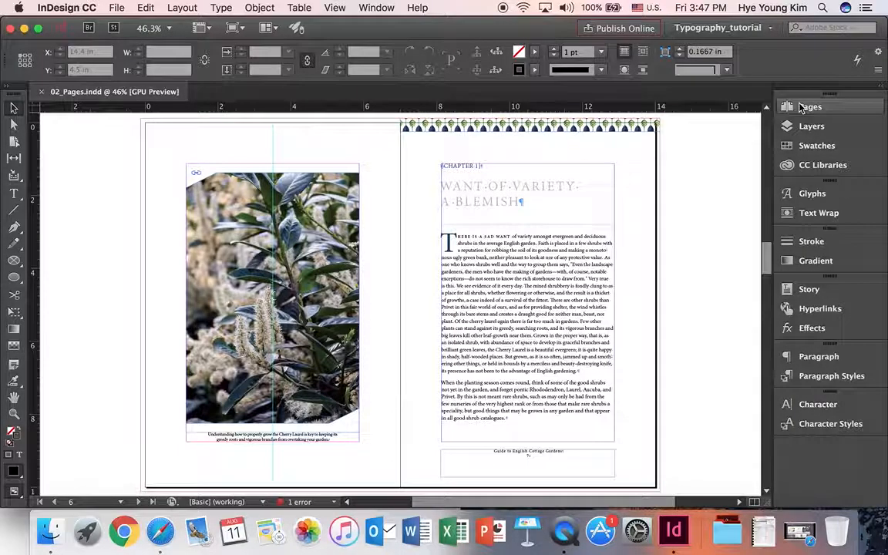
drag(767, 248, 764, 341)
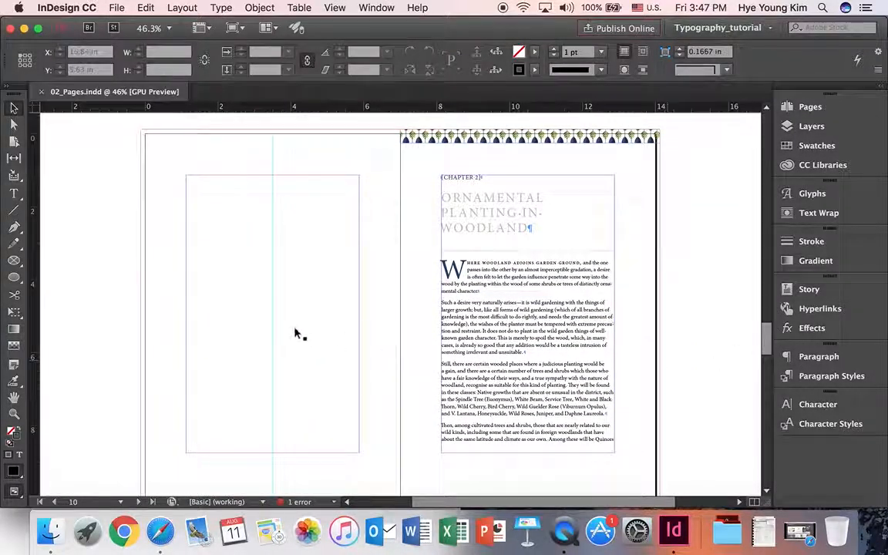
click(810, 108)
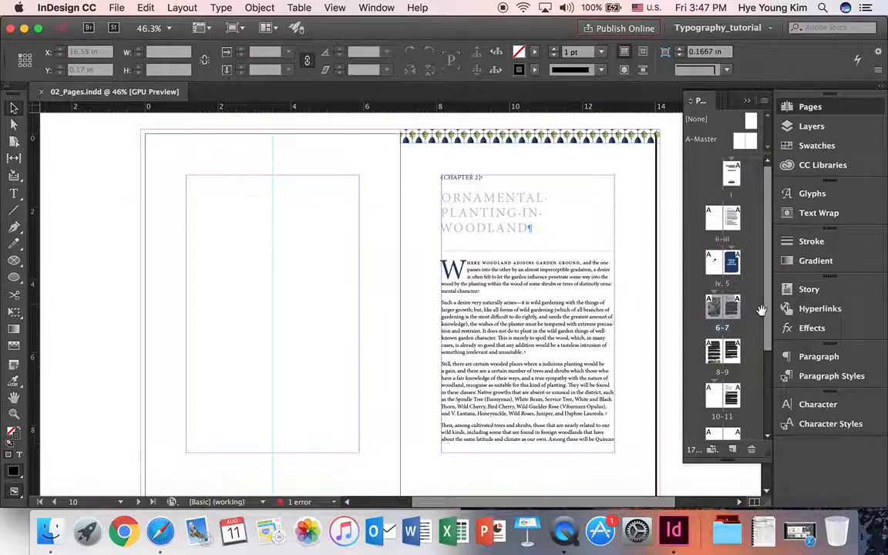
drag(768, 304, 768, 327)
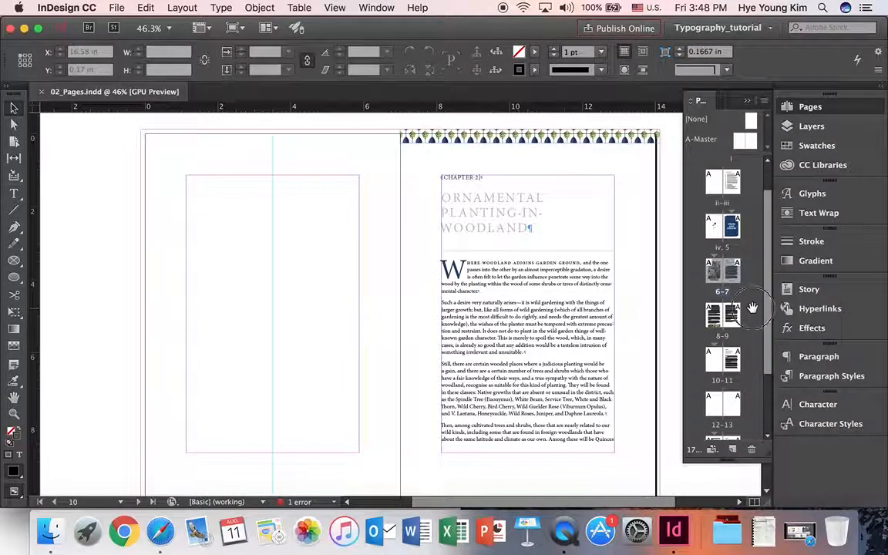
- Insert 2 pages based on A-Master after page 7
double_click(733, 274)
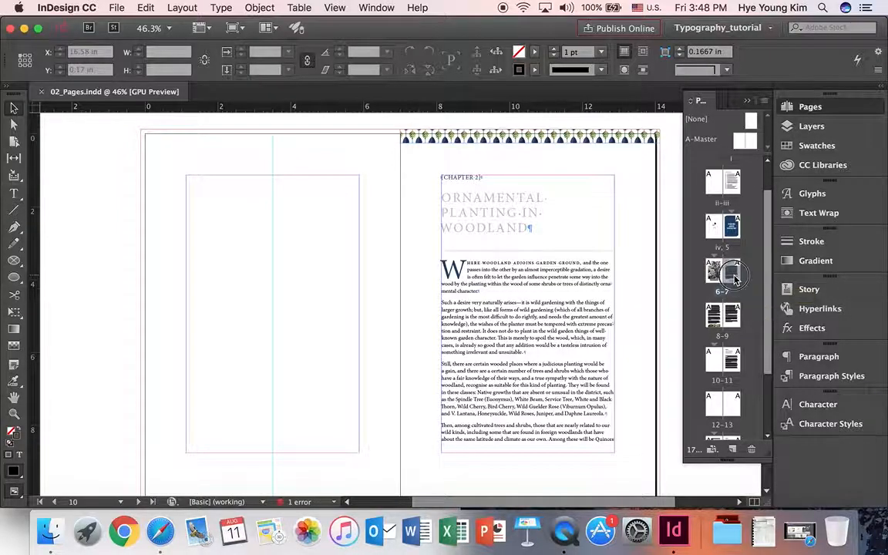
right_click(734, 280)
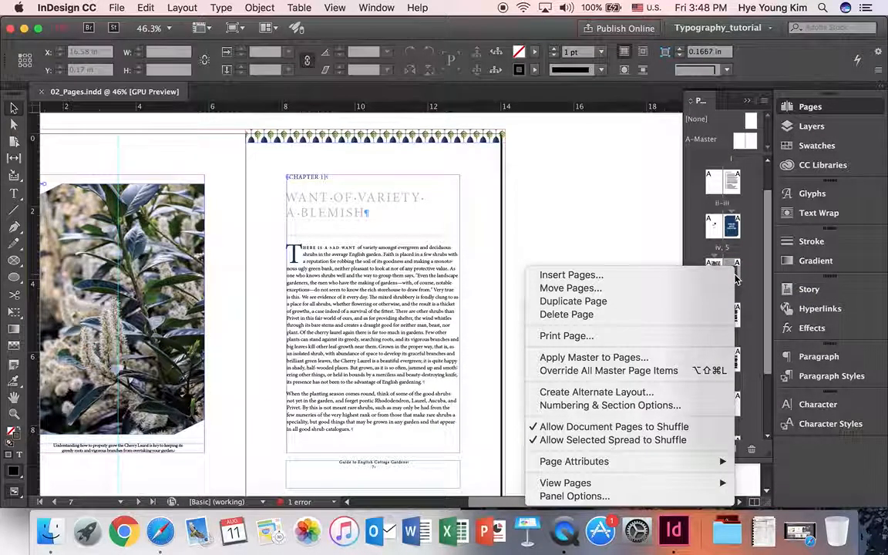
click(666, 280)
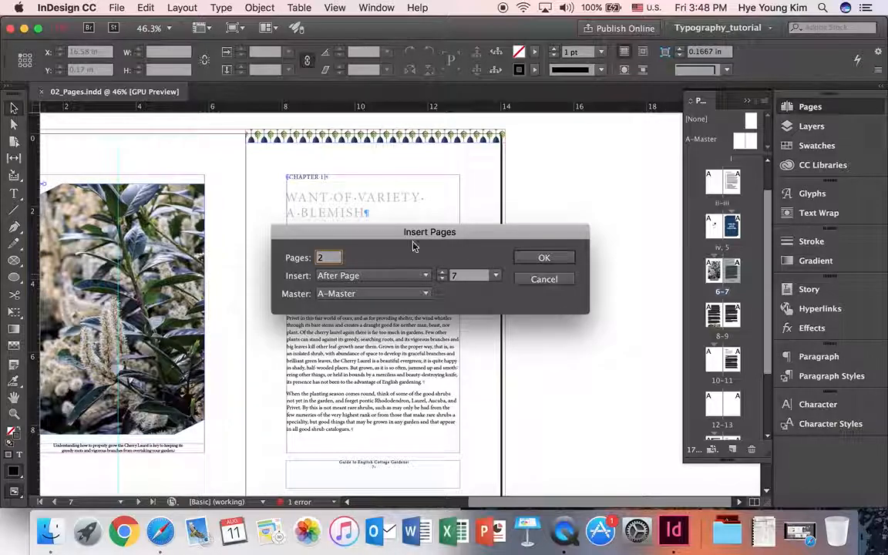
click(399, 277)
click(399, 280)
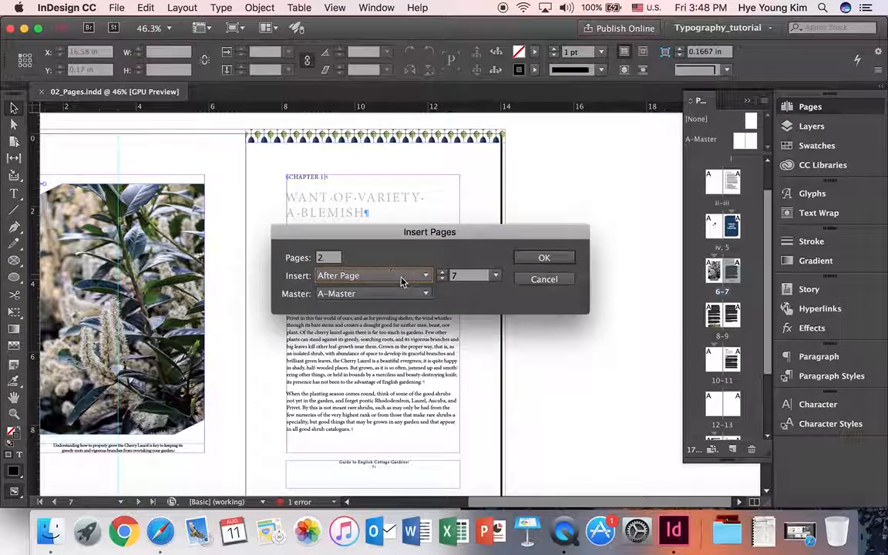
click(423, 294)
click(407, 325)
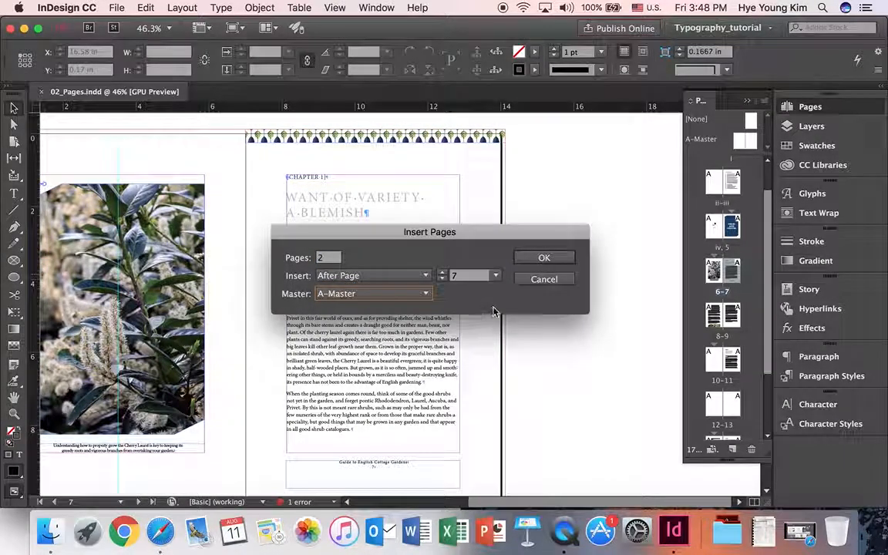
click(543, 258)
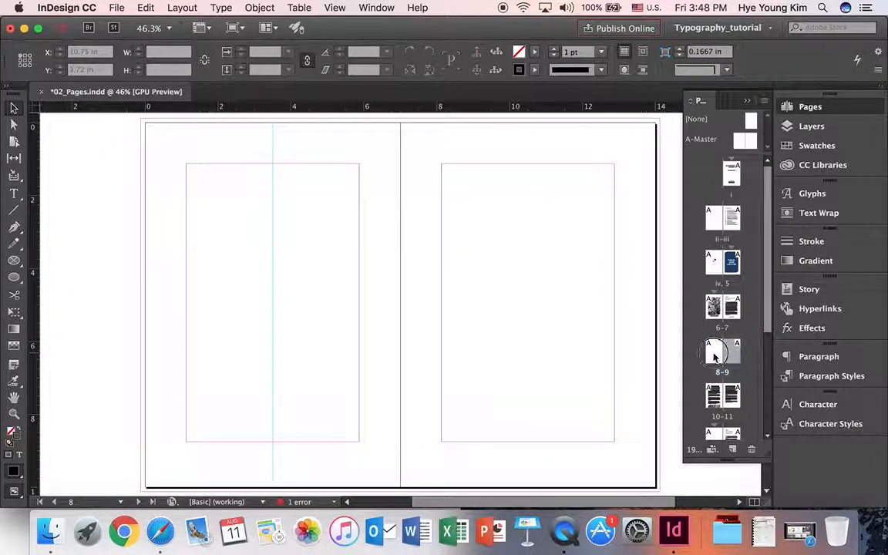
- Select the blank 8–9 spread and drag it below the following text spread
click(733, 353)
scroll(732, 335, down, 2)
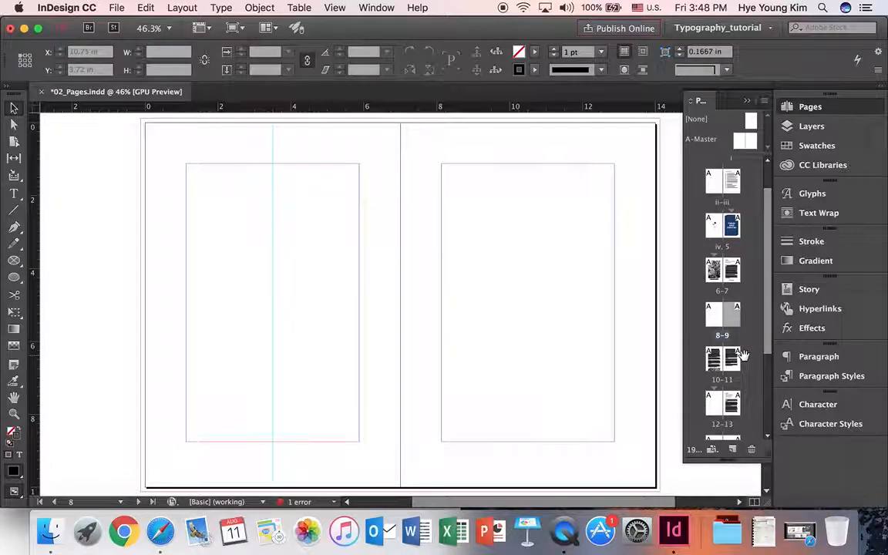
click(715, 305)
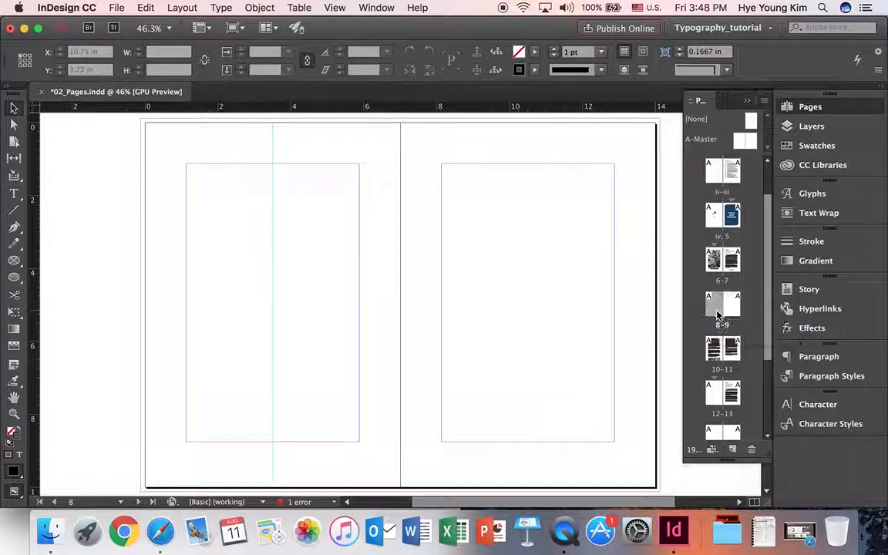
shift+click(731, 307)
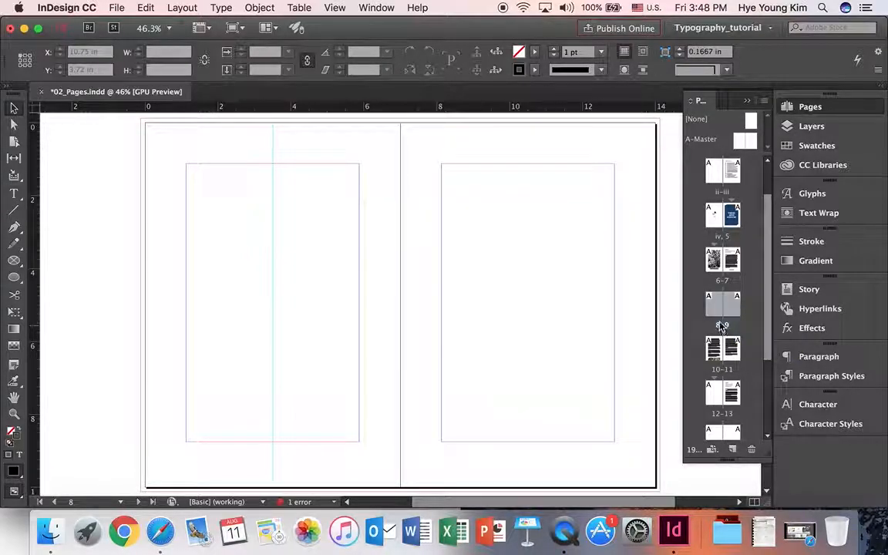
scroll(748, 309, down, 1)
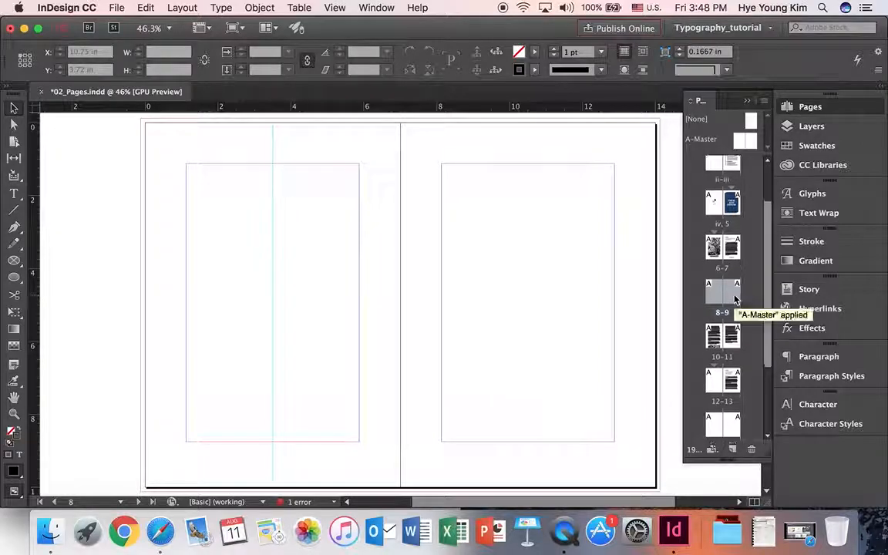
scroll(734, 301, down, 3)
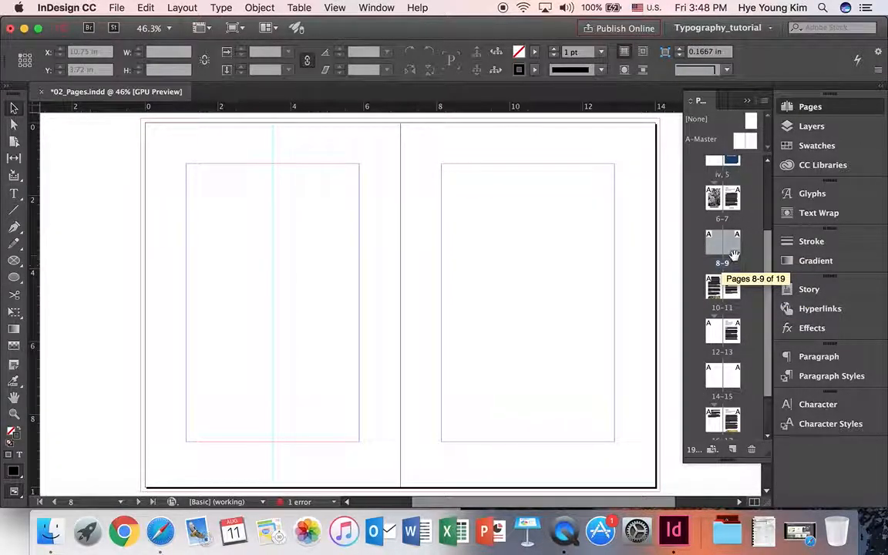
drag(744, 280, 749, 292)
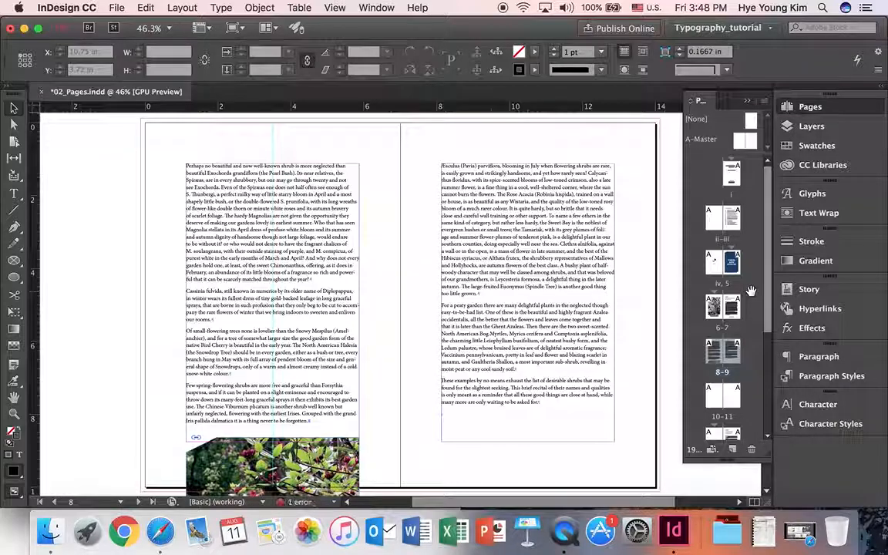
- Display the blank spread, now numbered pages 10–11
scroll(757, 294, down, 1)
click(760, 340)
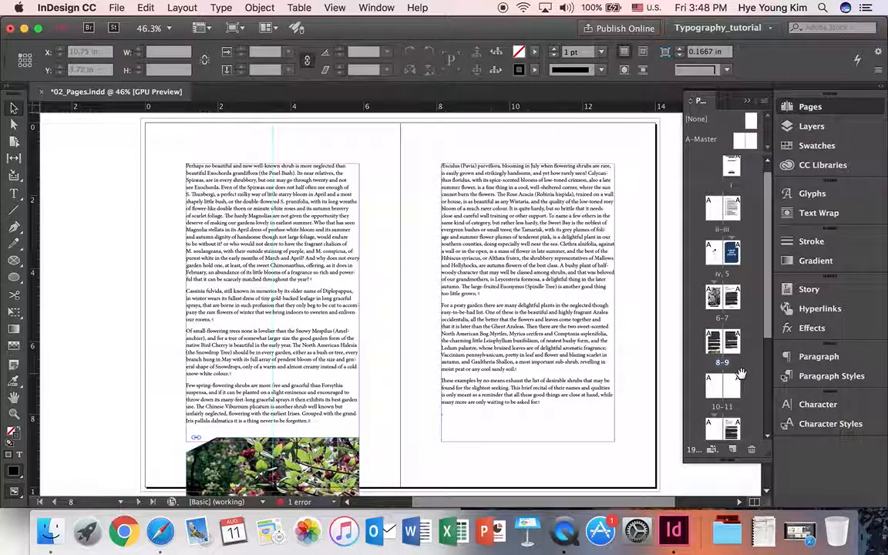
scroll(741, 370, down, 2)
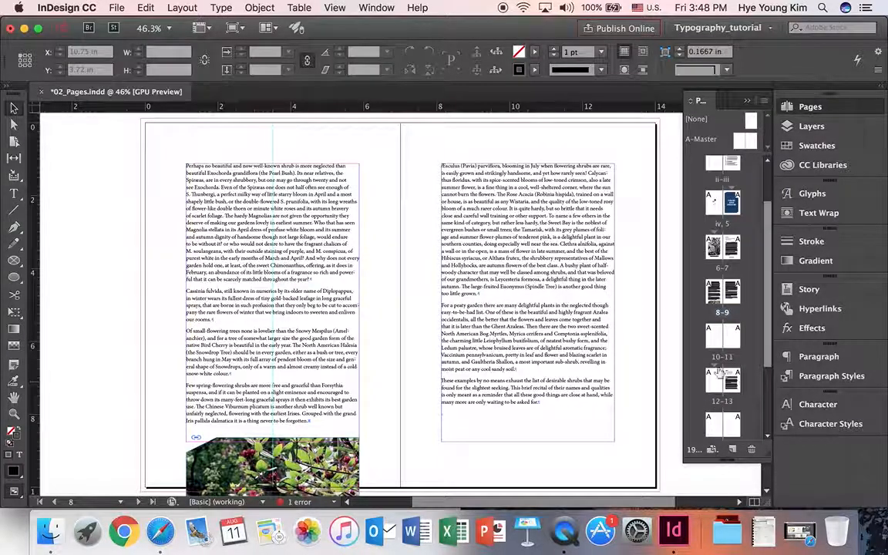
double_click(729, 358)
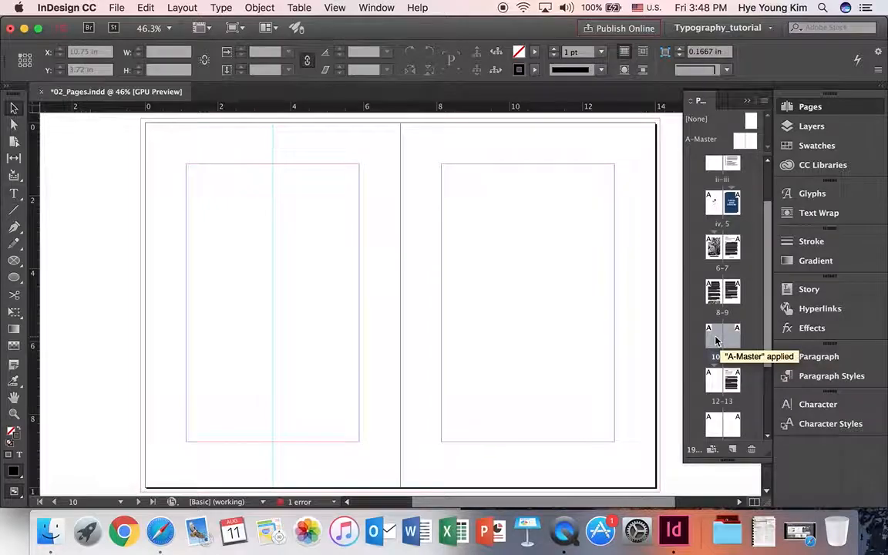
- Move pages 10–11 to after page 15 in the current document
right_click(717, 340)
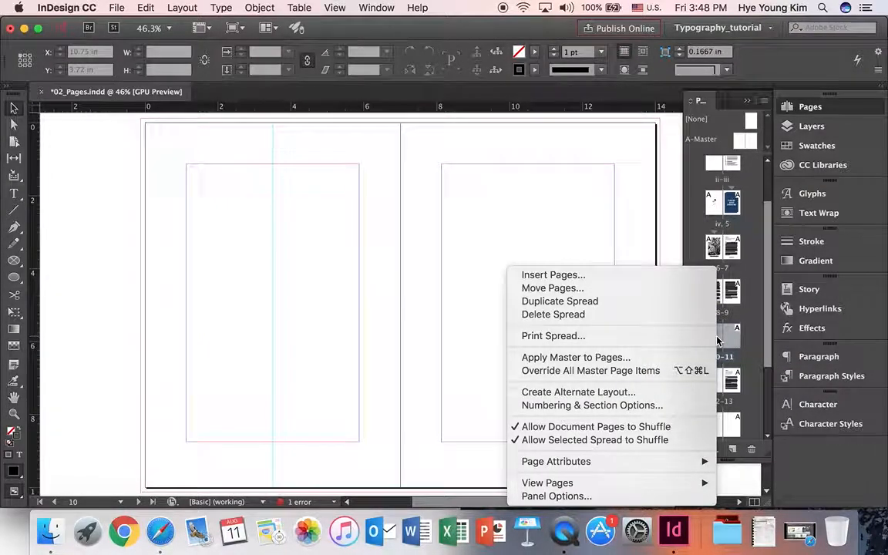
click(636, 289)
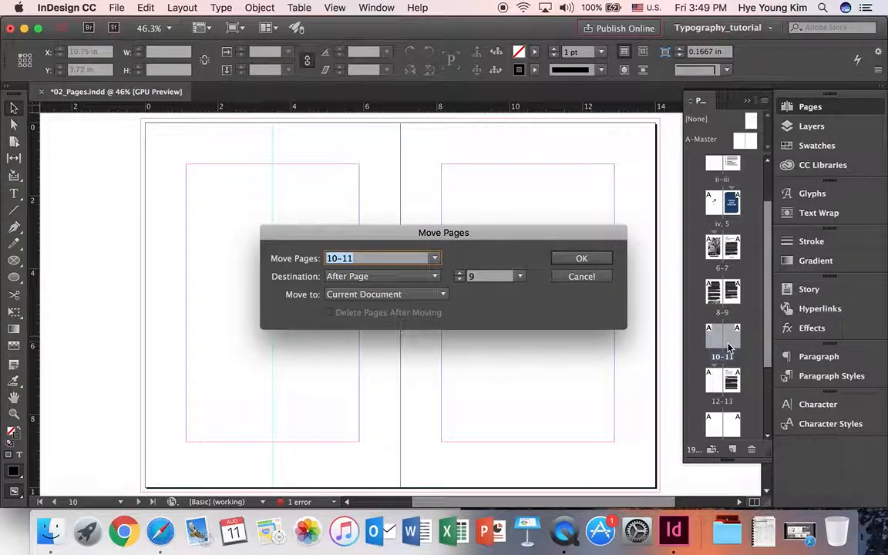
click(480, 279)
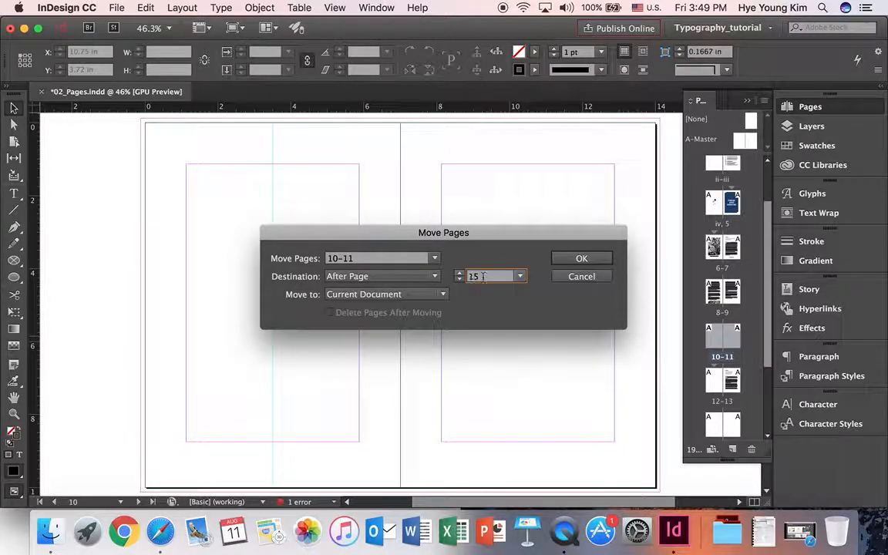
click(410, 298)
click(411, 299)
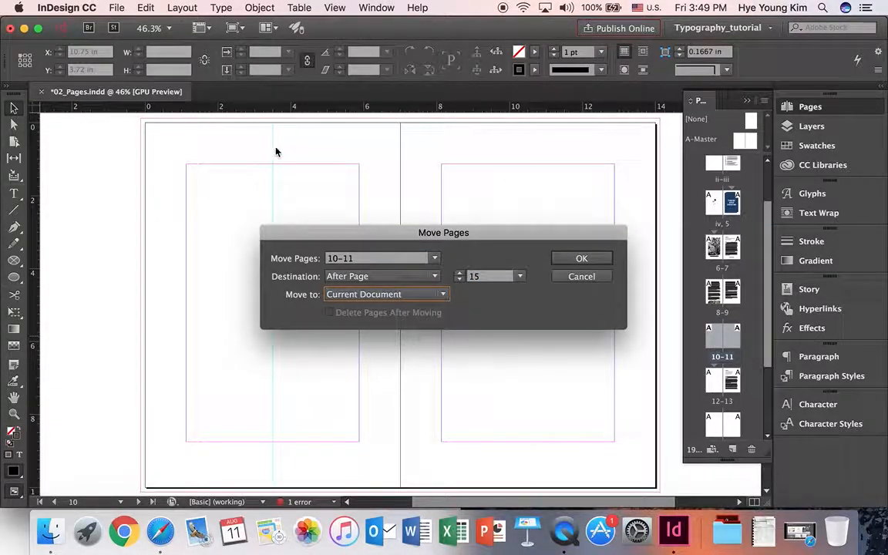
click(581, 258)
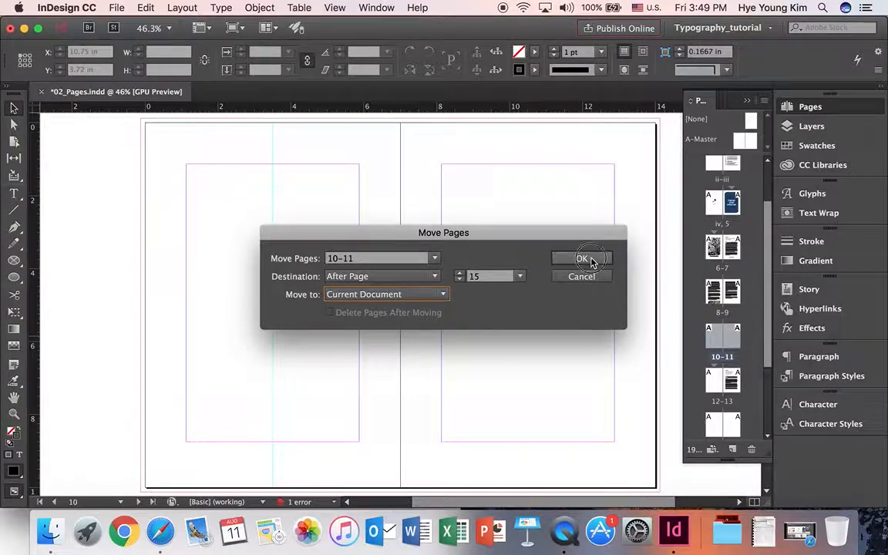
- Go to the blank 14–15 spread and select both its pages
drag(769, 328, 767, 373)
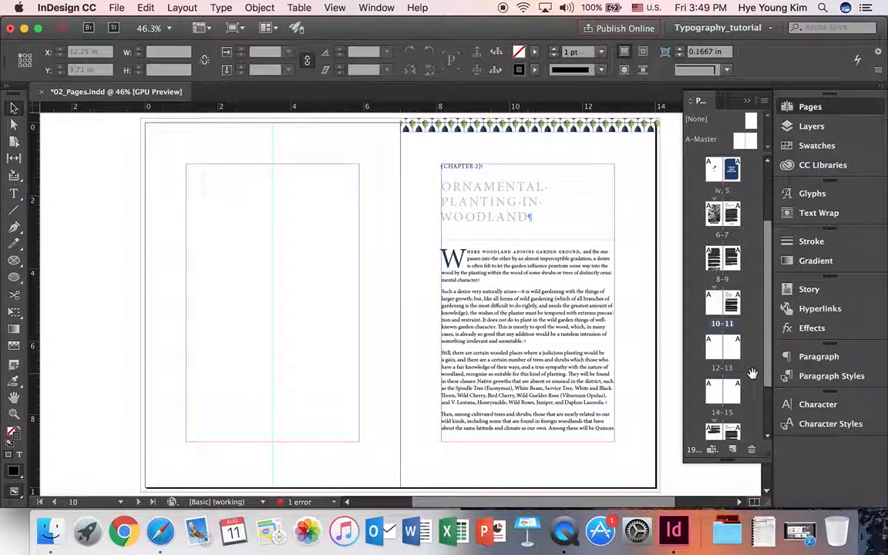
double_click(731, 392)
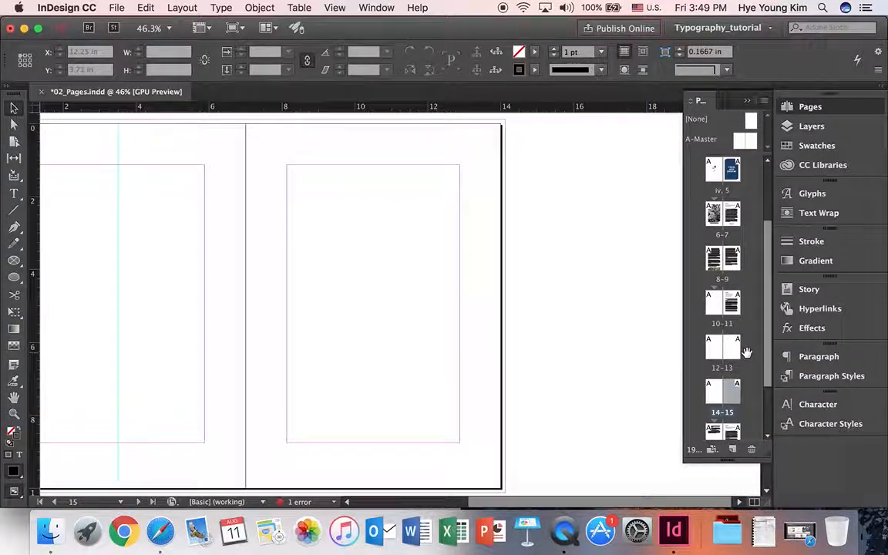
scroll(758, 331, down, 2)
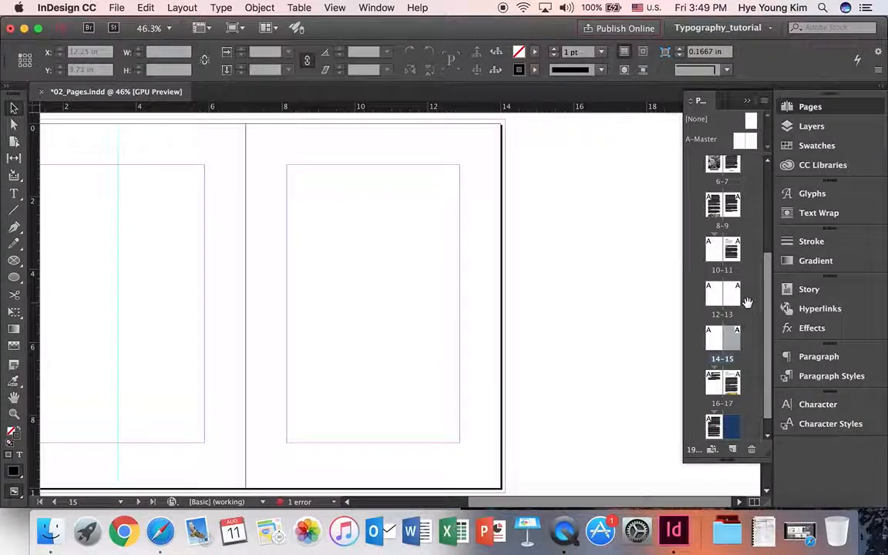
click(715, 342)
click(736, 341)
click(717, 347)
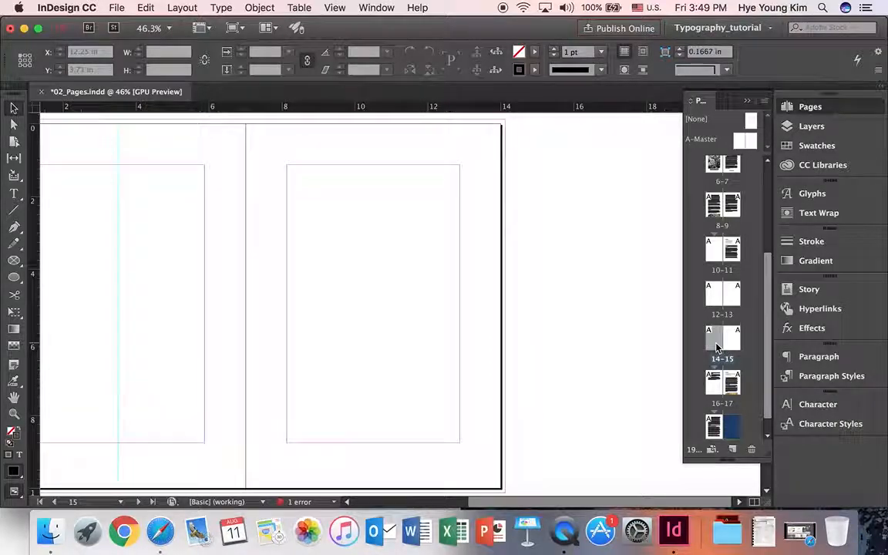
click(724, 360)
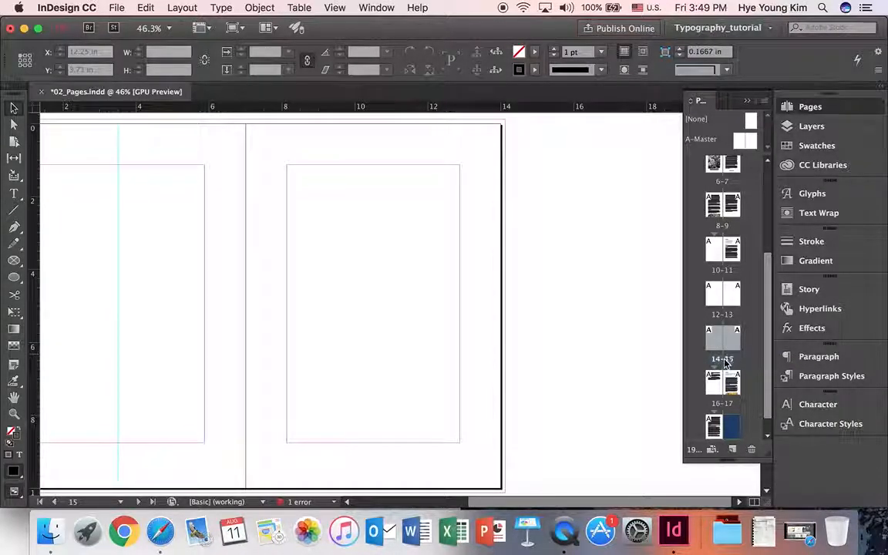
- Delete the blank 14–15 spread, bringing the document back to 17 pages
drag(724, 361, 723, 339)
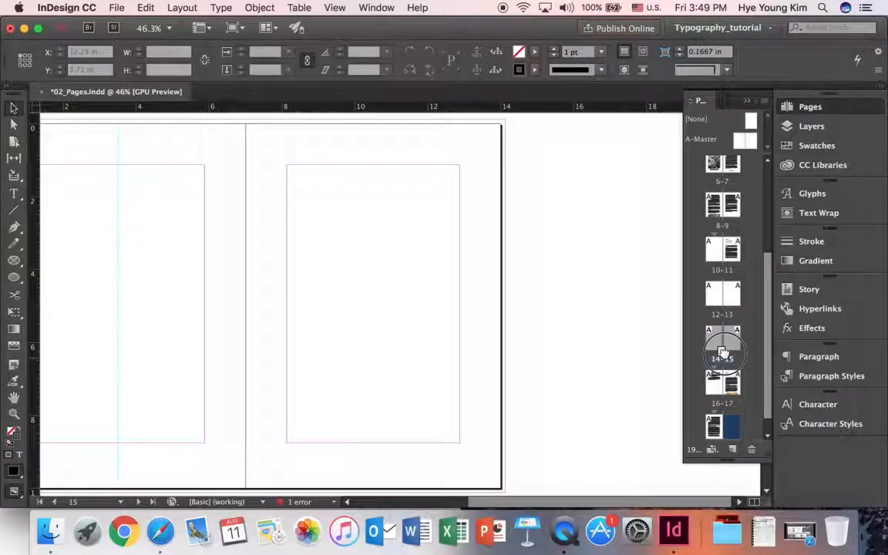
double_click(723, 340)
right_click(724, 343)
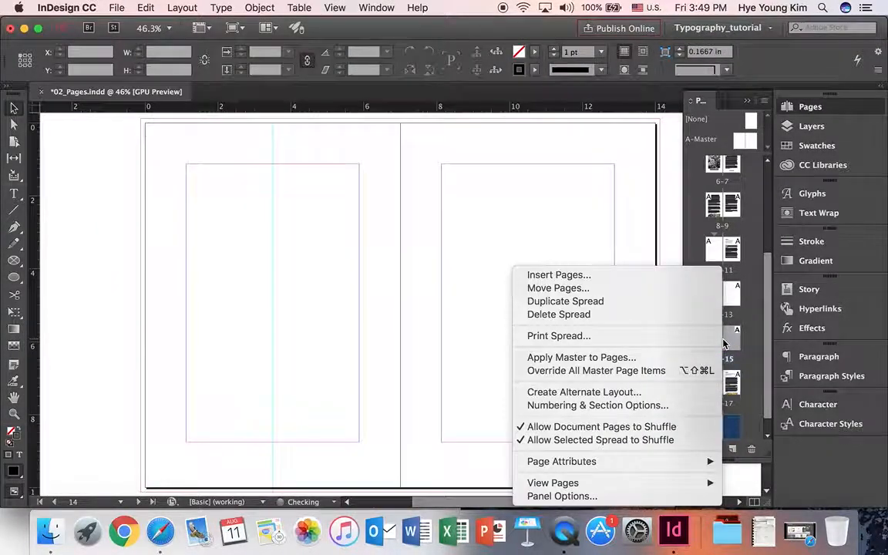
click(658, 314)
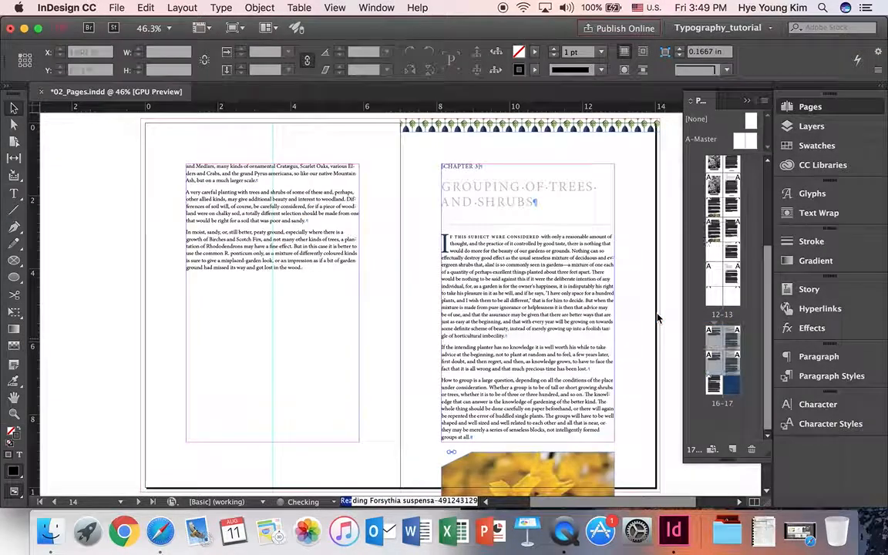
scroll(751, 381, up, 2)
click(718, 335)
scroll(721, 343, up, 5)
scroll(722, 344, up, 4)
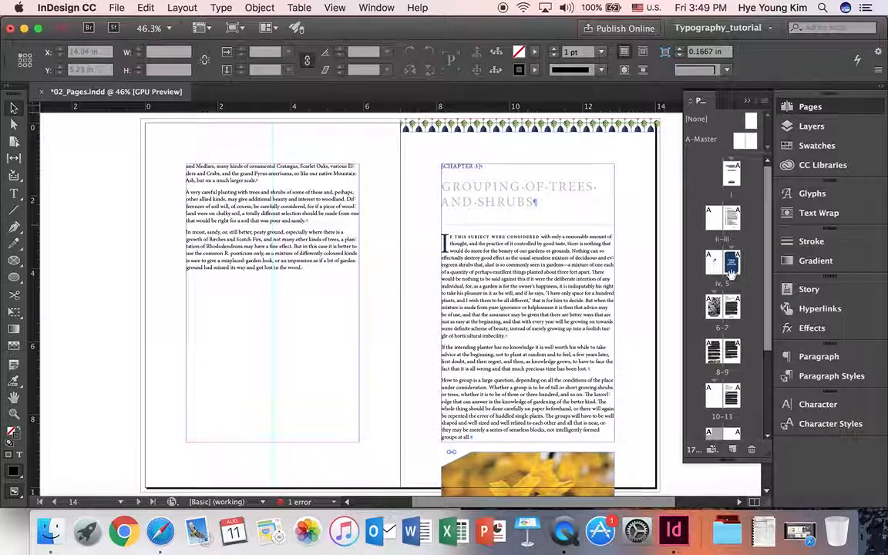
scroll(738, 306, down, 2)
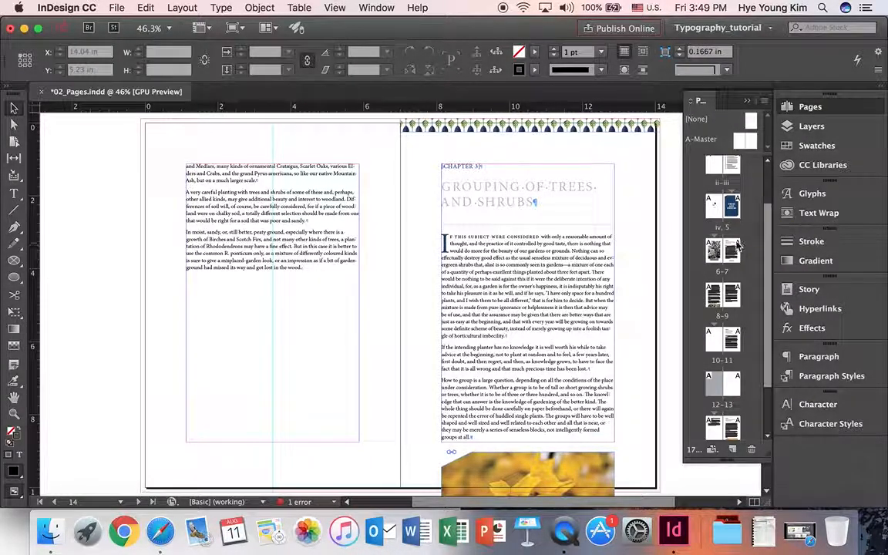
right_click(733, 260)
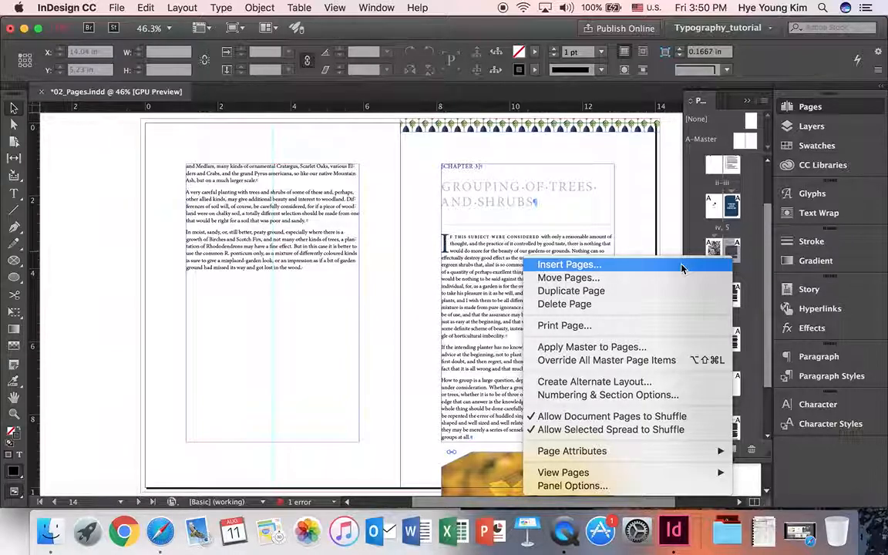
click(745, 278)
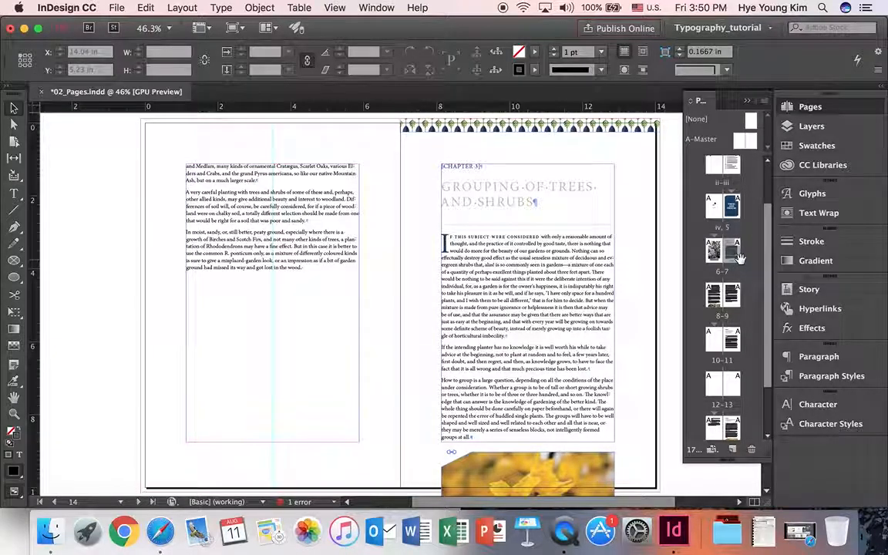
right_click(732, 267)
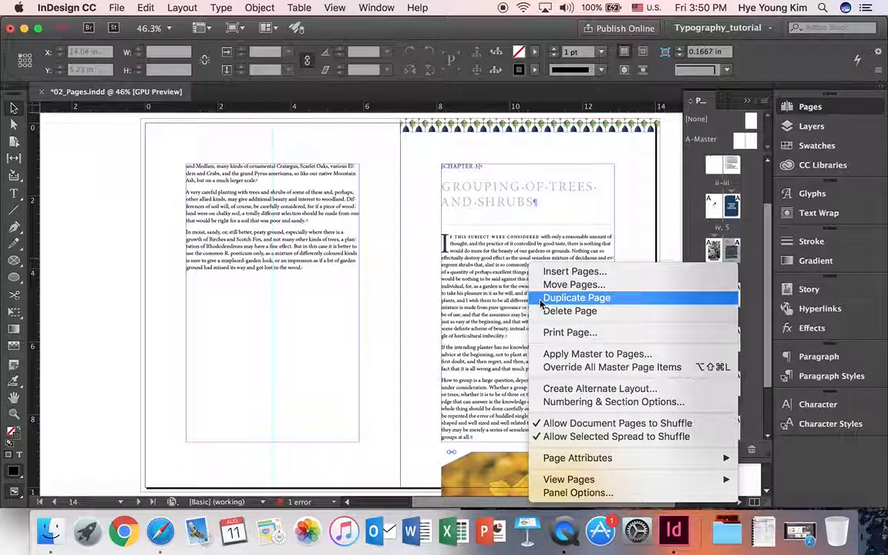
click(585, 311)
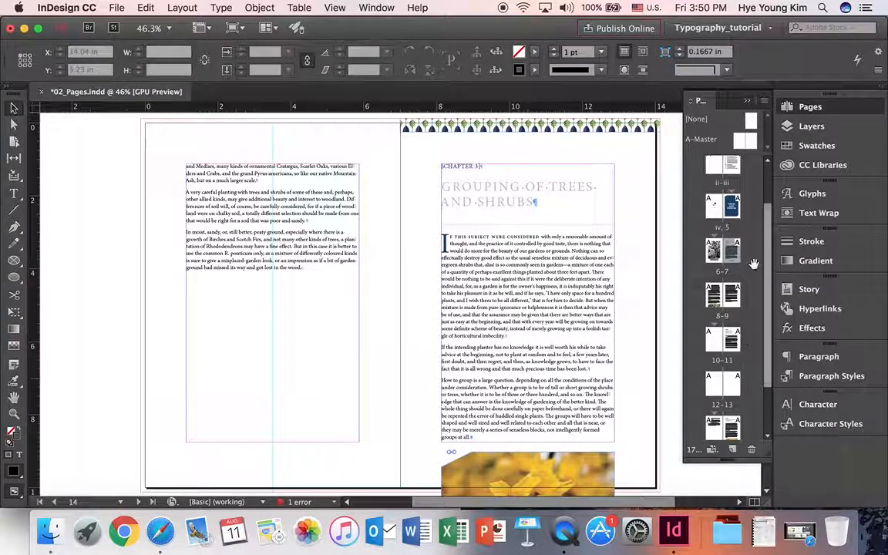
scroll(753, 322, up, 1)
scroll(754, 322, up, 3)
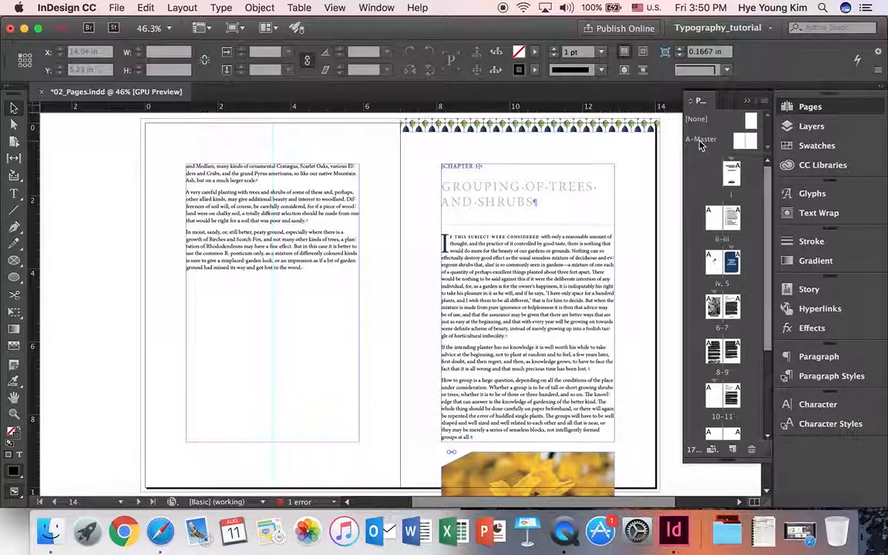
- Apply A-Master to pages ii–iii and display the blue 16–17 spread
drag(738, 176, 738, 216)
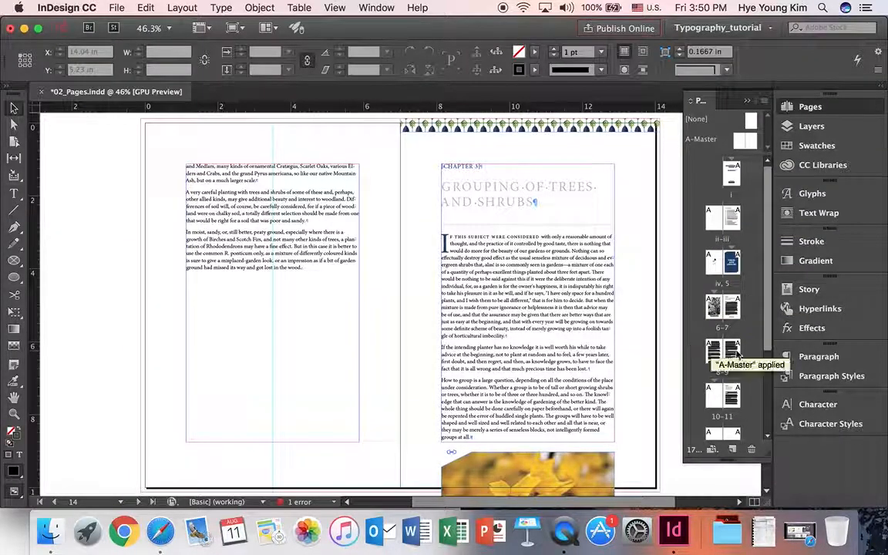
scroll(739, 347, down, 3)
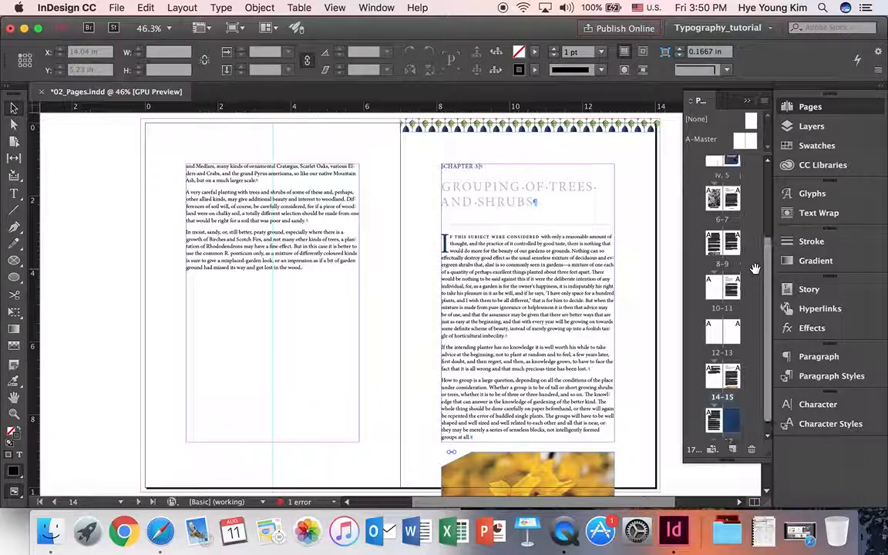
double_click(733, 412)
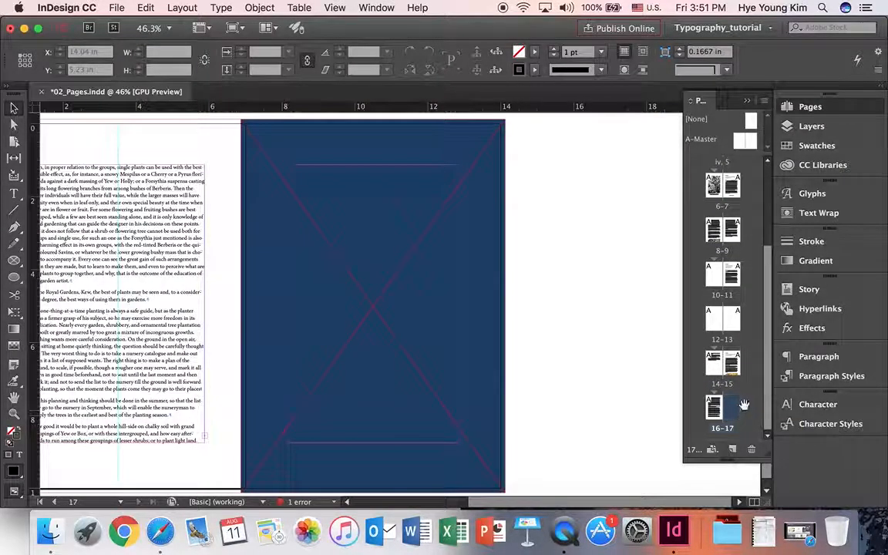
scroll(755, 376, up, 3)
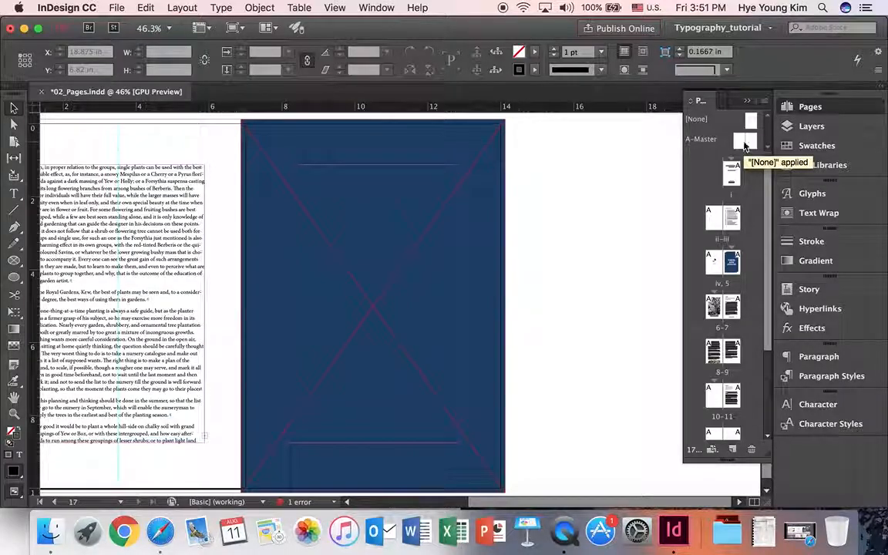
- Open A-Master for editing and delete the vertical guide on its left page
double_click(693, 142)
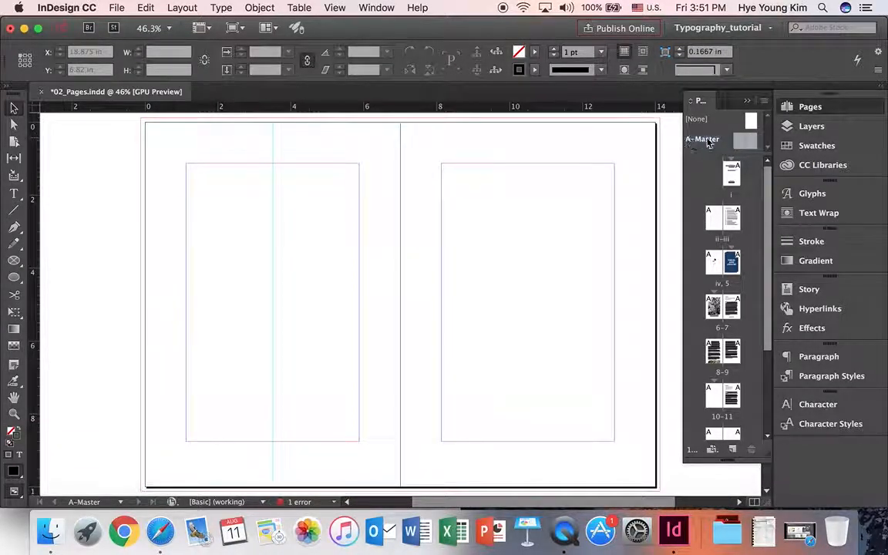
double_click(744, 143)
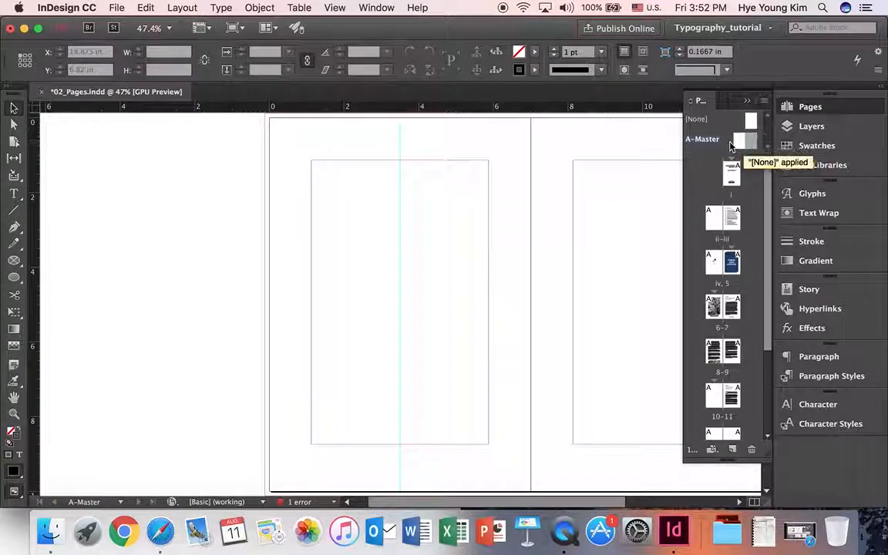
double_click(702, 140)
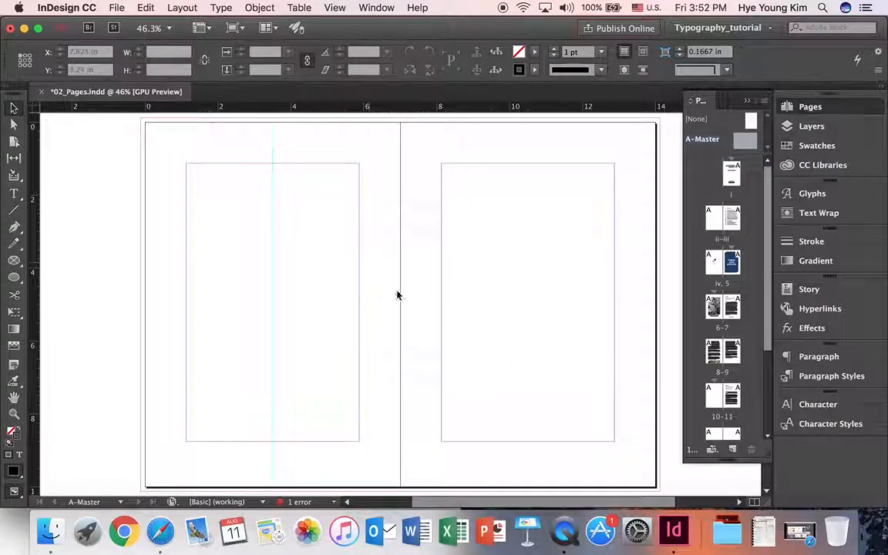
click(271, 244)
key(Delete)
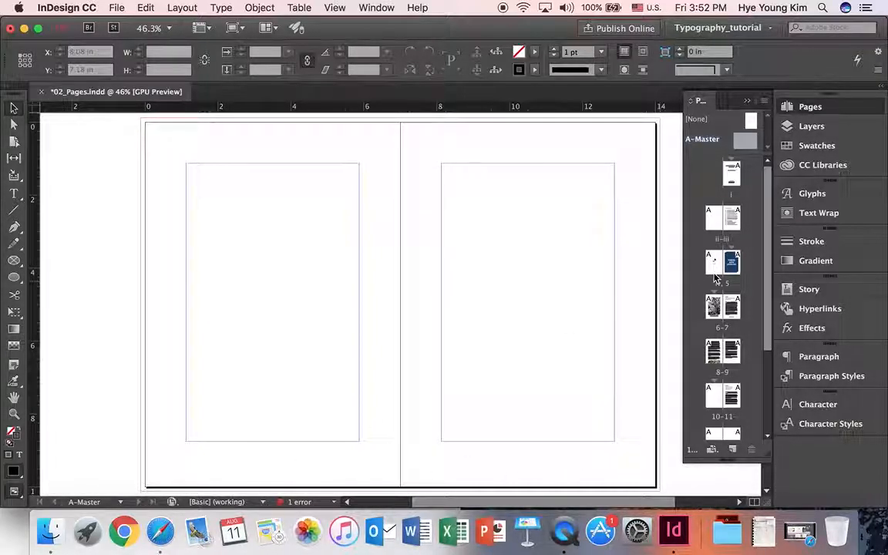
scroll(723, 322, down, 4)
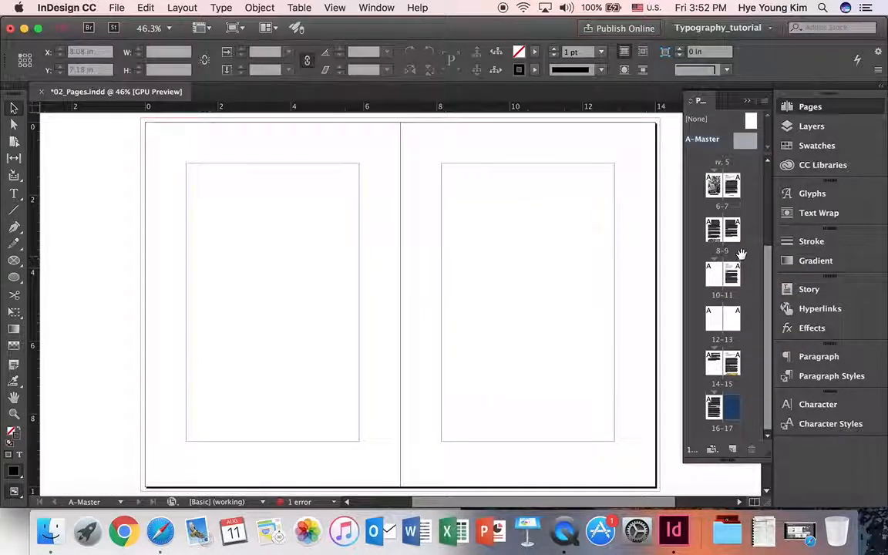
double_click(744, 144)
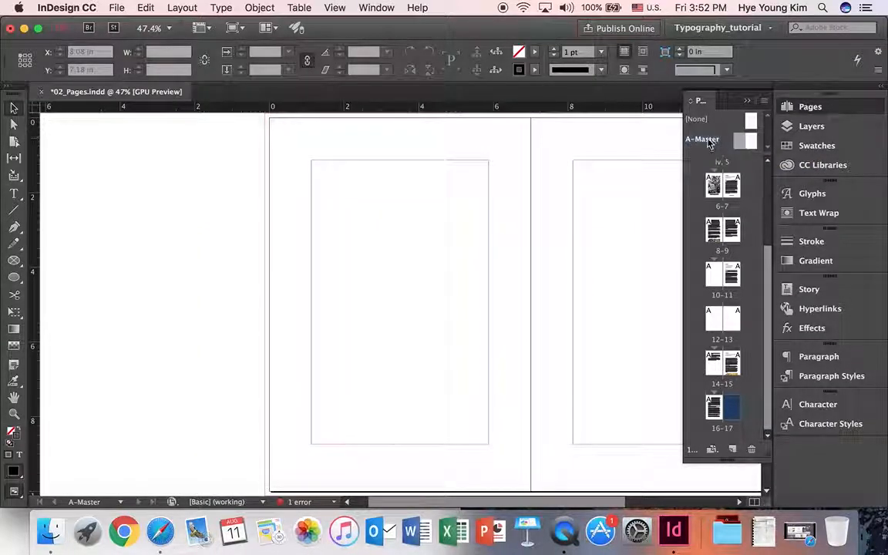
double_click(709, 142)
- Zoom toward the bottom of the spread and set Minion Pro Regular, the typed size, and All Caps for footer text
click(14, 415)
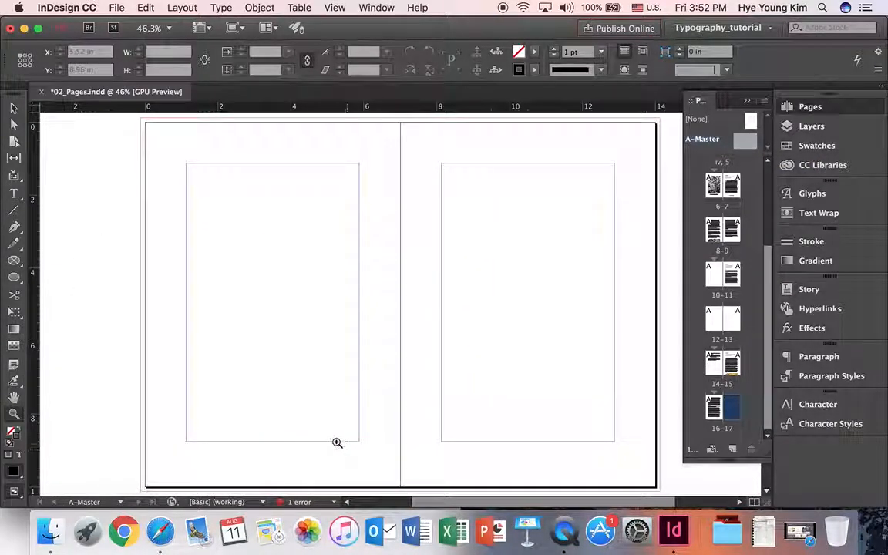
click(324, 449)
click(14, 193)
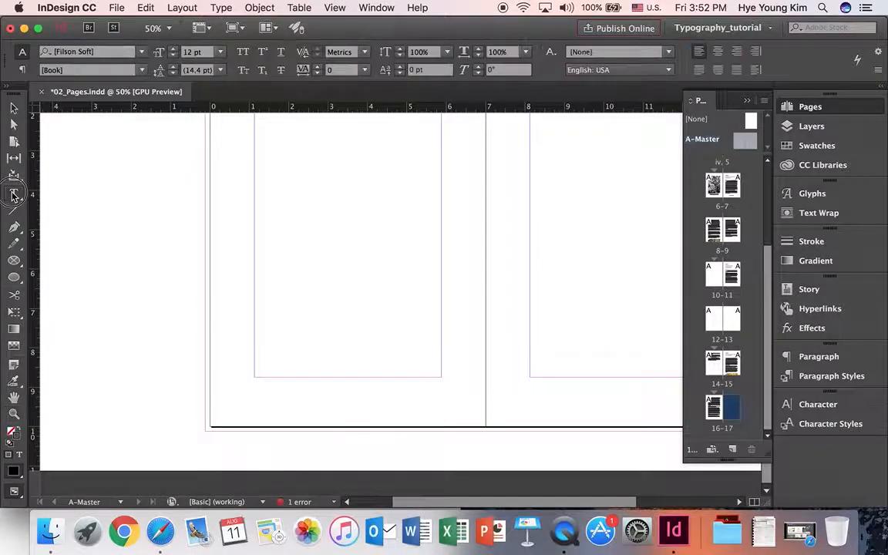
click(16, 193)
click(29, 195)
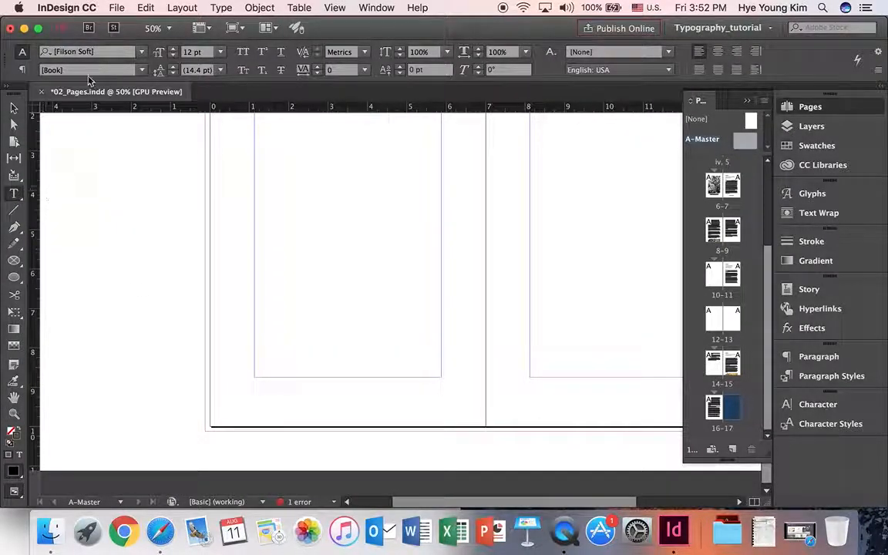
click(100, 52)
text(min)
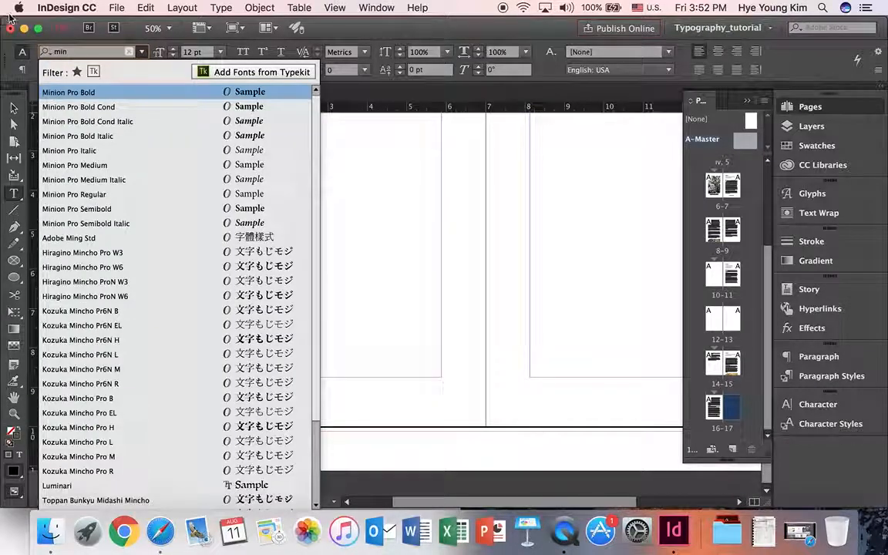
click(84, 194)
click(192, 53)
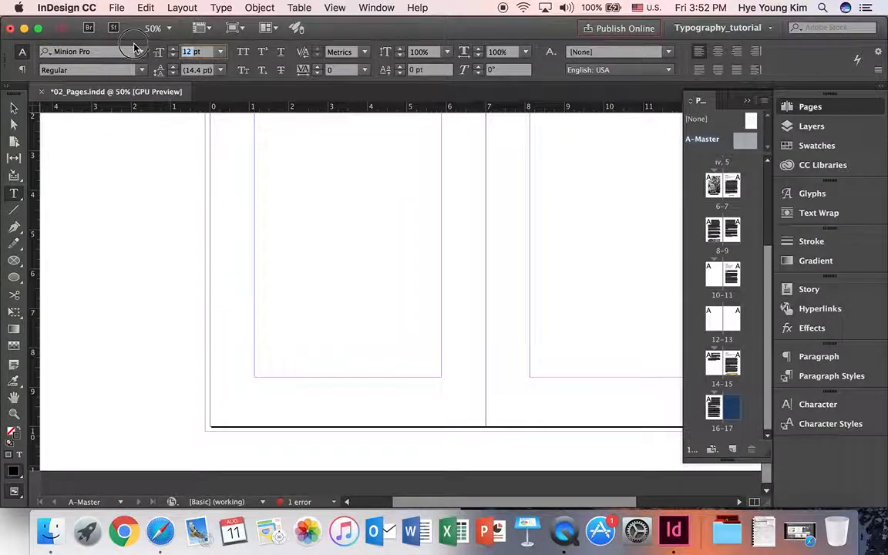
text(10pt)
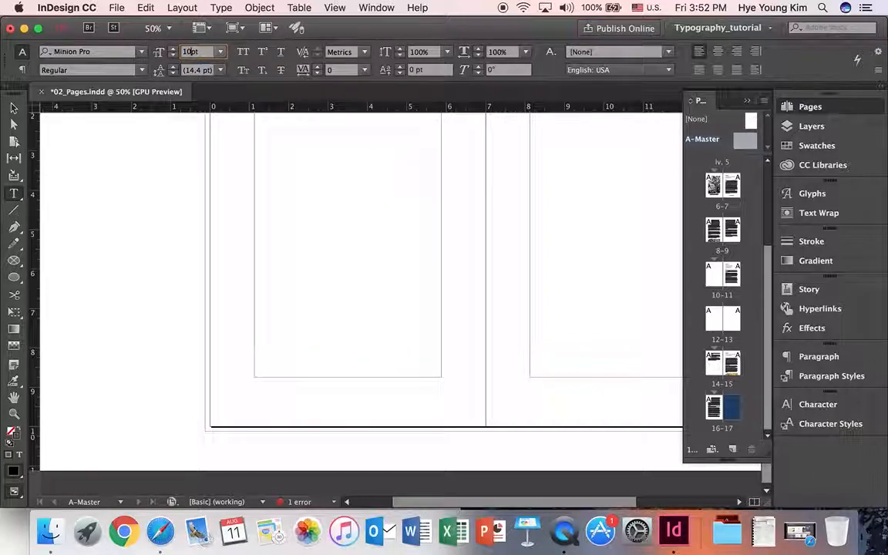
text(8)
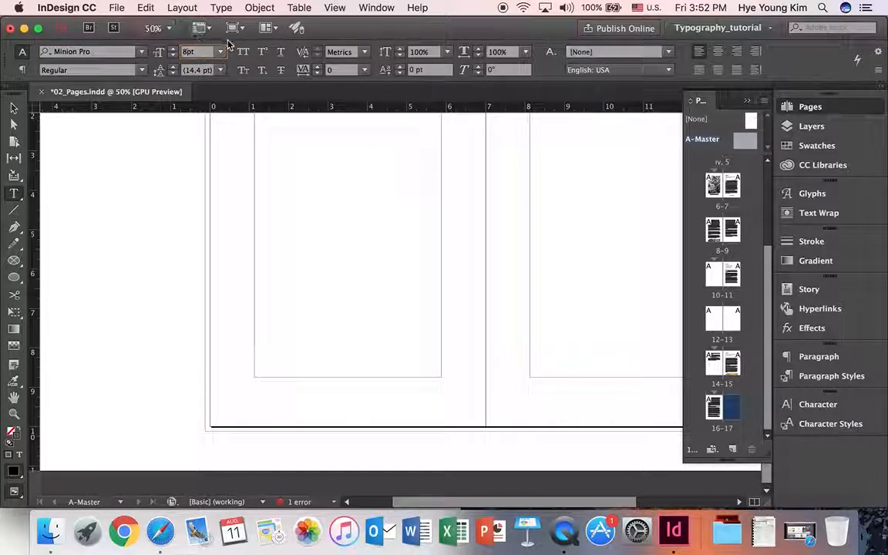
click(243, 53)
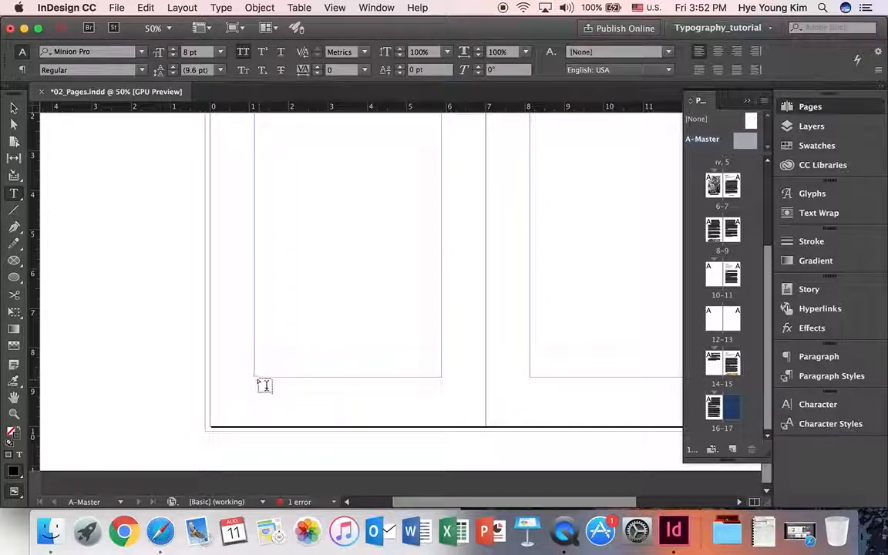
- Draw a small text frame below the left page's text area and type GUIDE TO ENGLISH COTTAGE GARDENS
drag(270, 395, 442, 394)
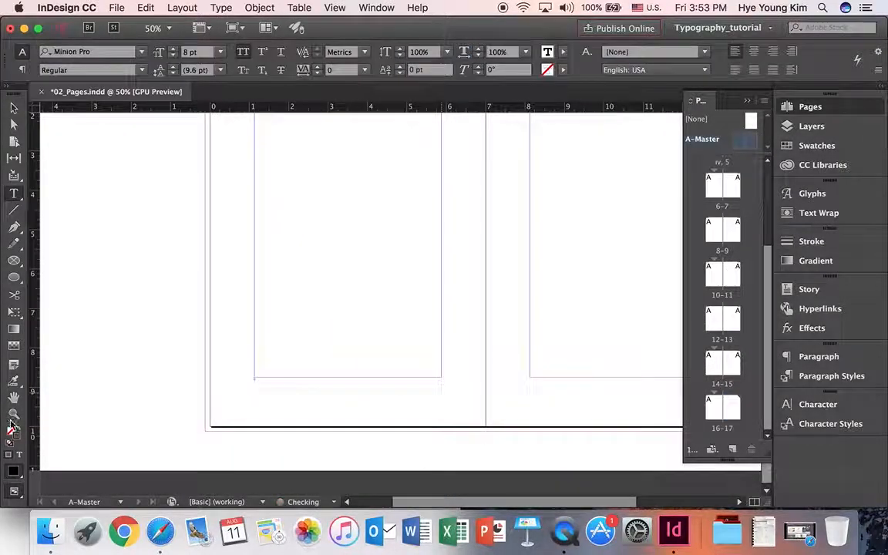
key(super+space)
super+click(363, 400)
super+click(386, 344)
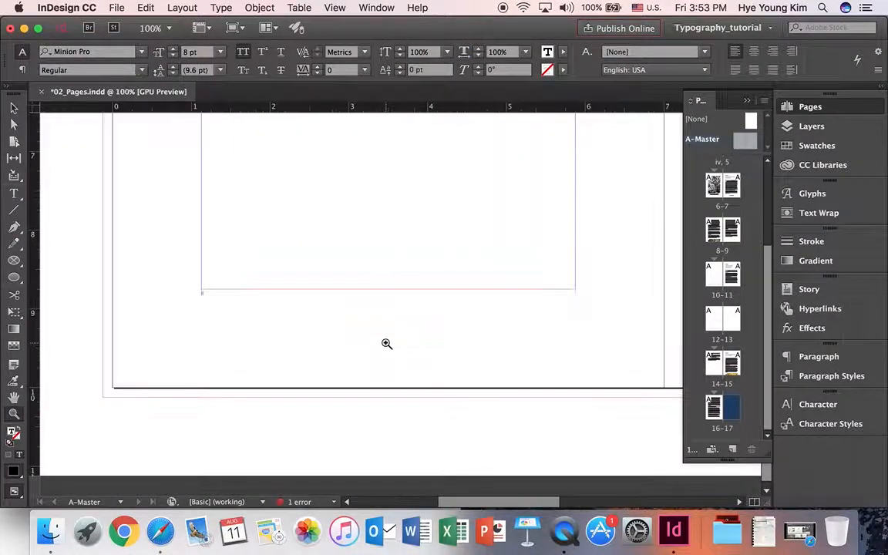
super+click(391, 331)
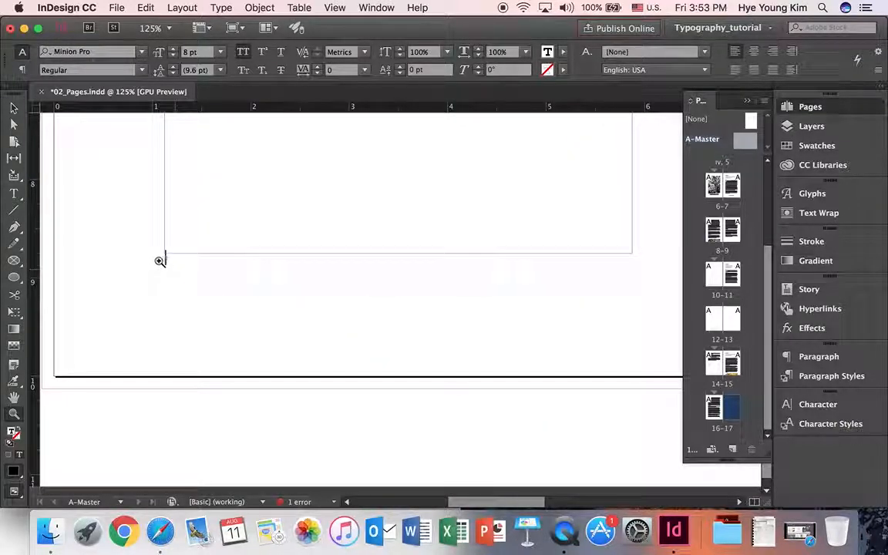
click(14, 193)
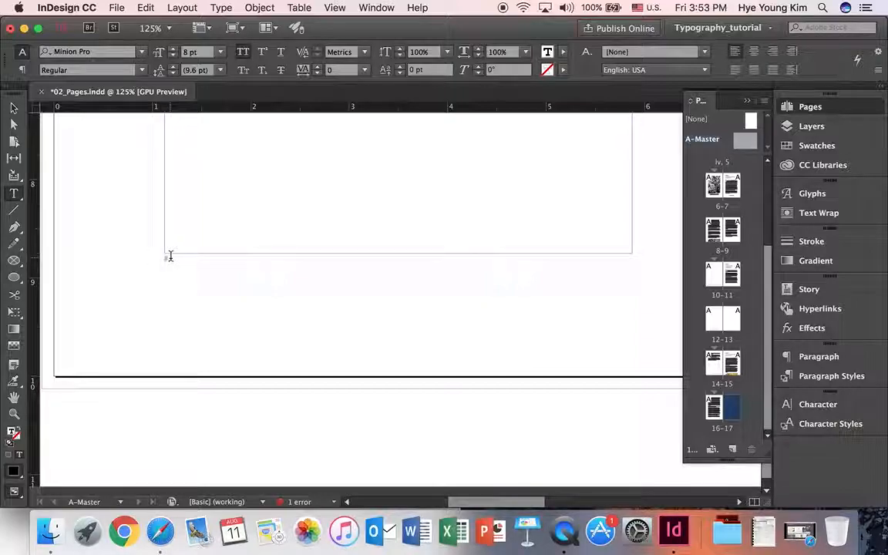
text(GUIDE TO EN)
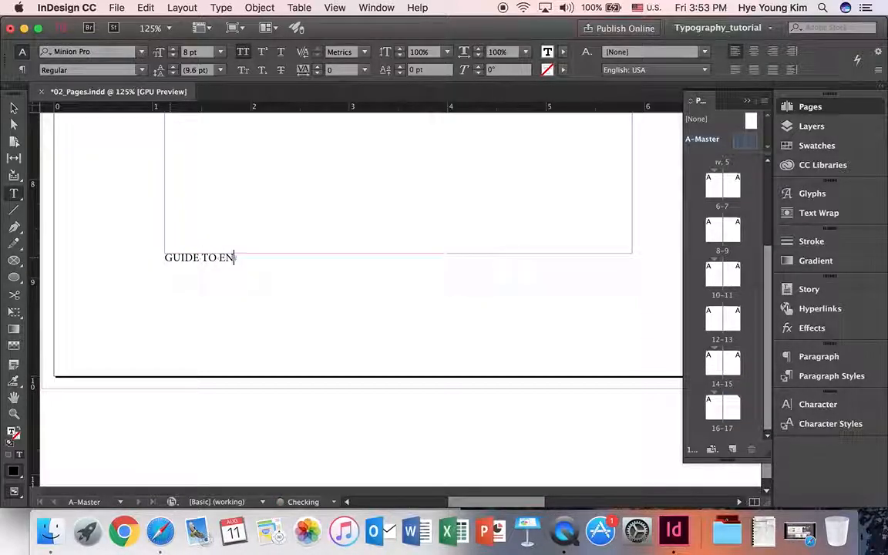
text(GLISH COTTAGE GARDE)
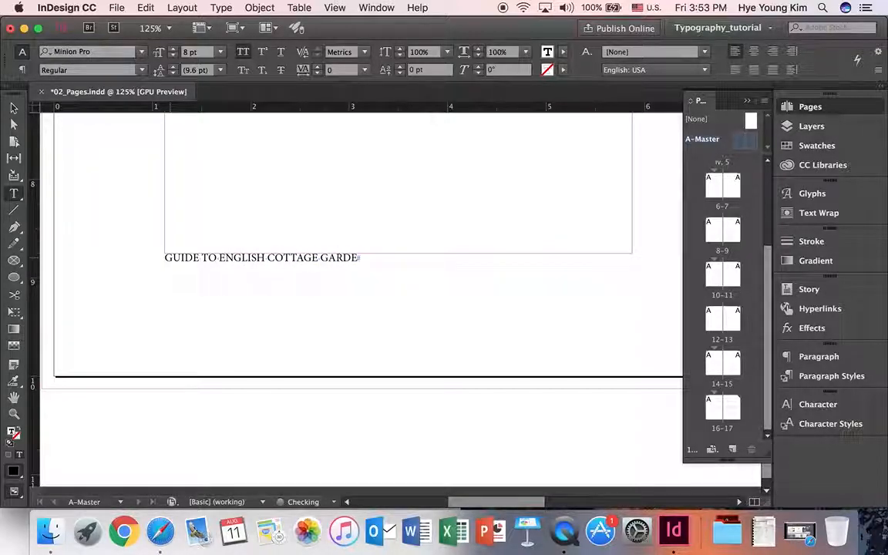
text(NS)
- Centre the footer line with Align Center and start a new line beneath it
drag(374, 255, 127, 247)
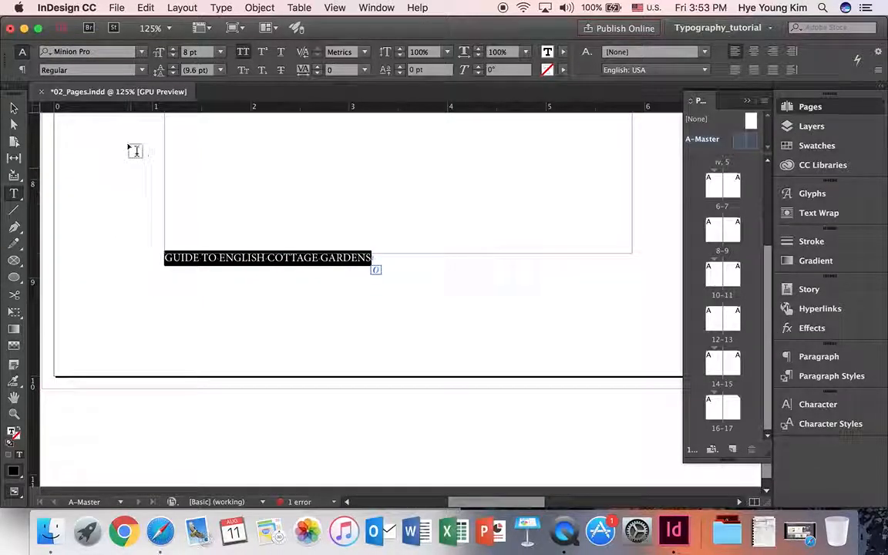
click(23, 70)
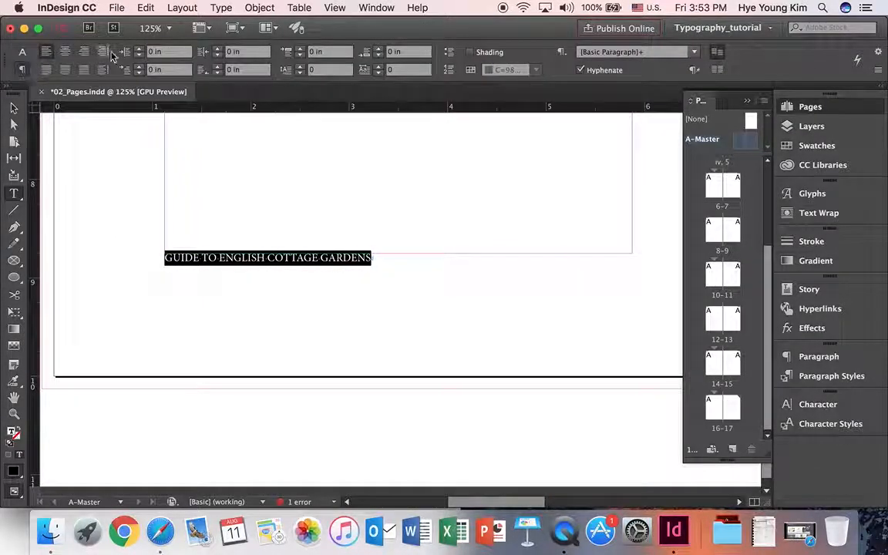
click(65, 52)
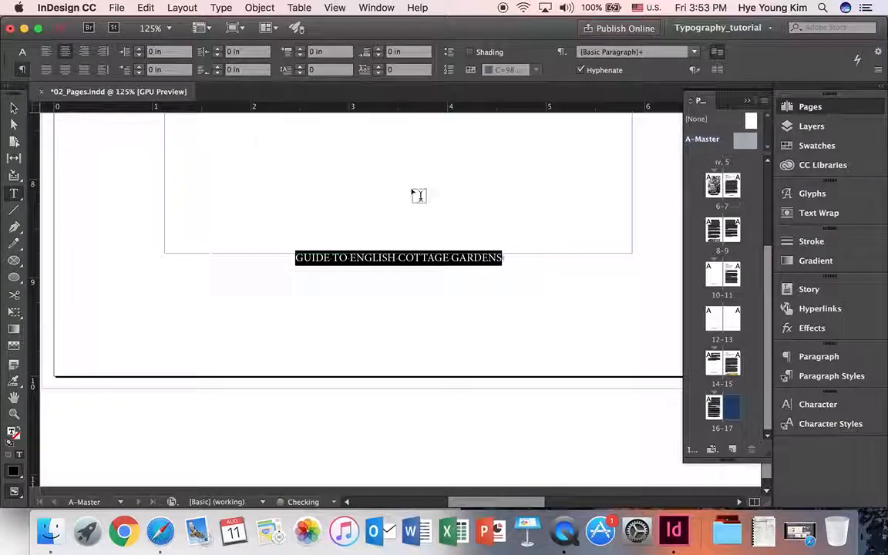
click(505, 257)
key(Return)
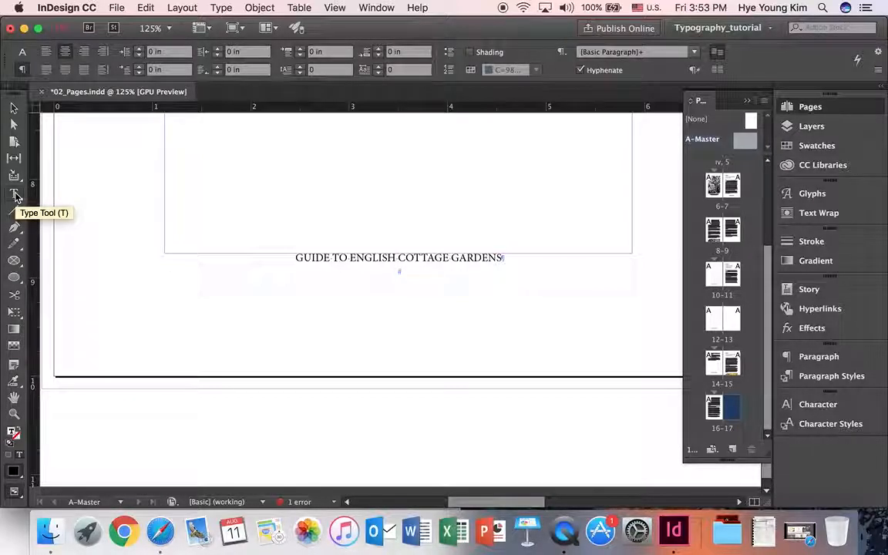
- Insert a Current Page Number marker under the footer title via Type > Insert Special Character > Markers
click(220, 8)
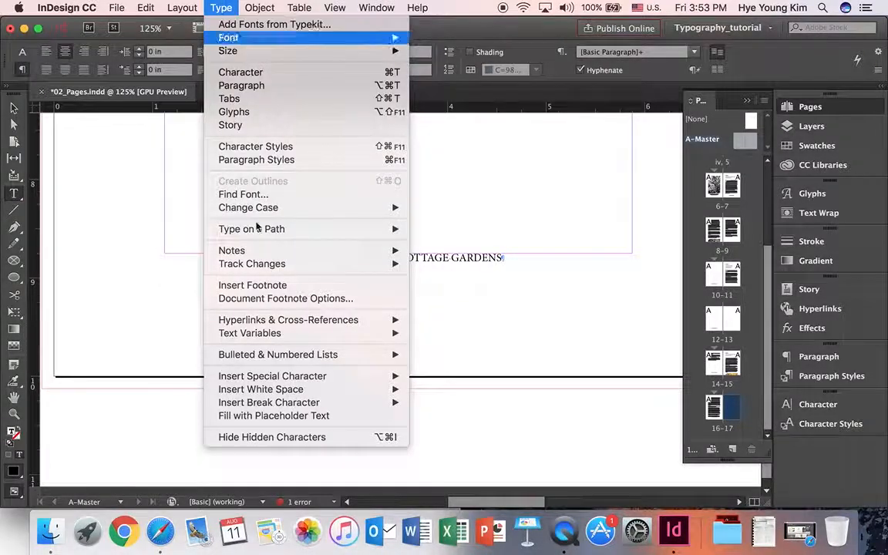
mouse_move(389, 377)
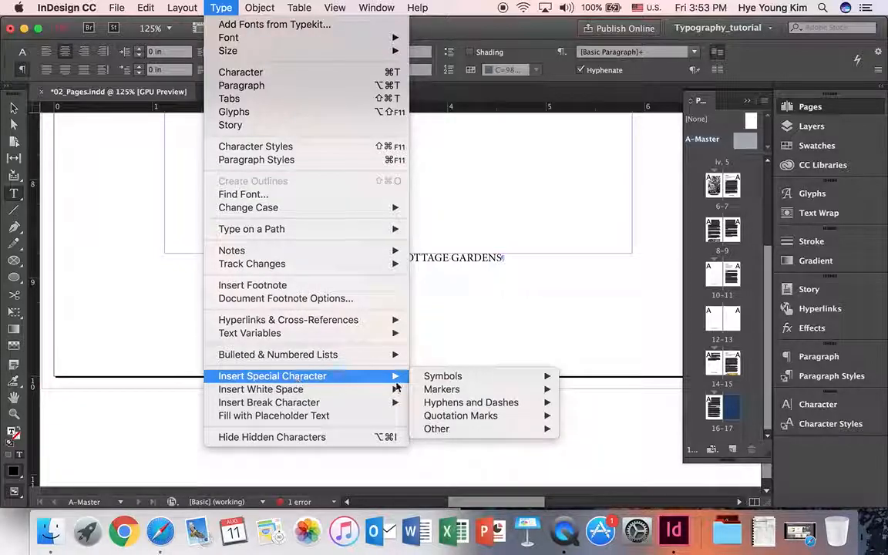
mouse_move(460, 393)
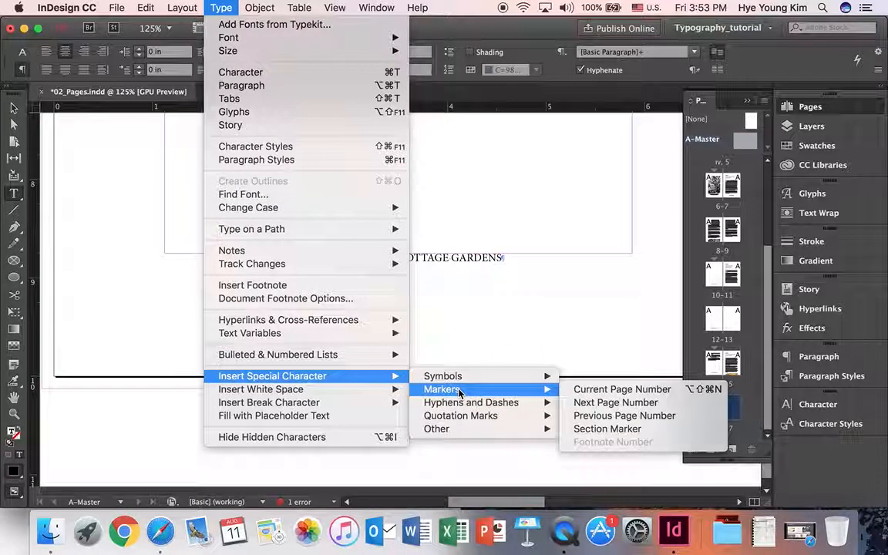
click(611, 389)
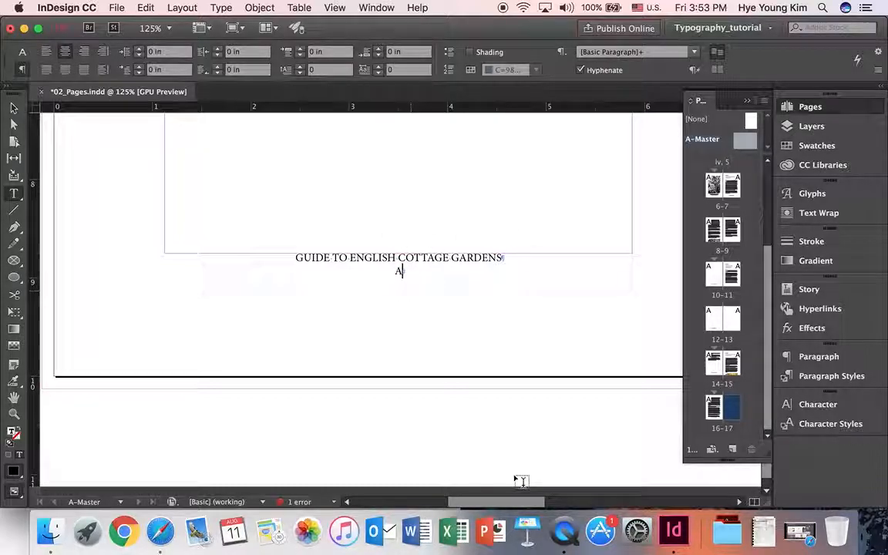
drag(514, 501, 531, 508)
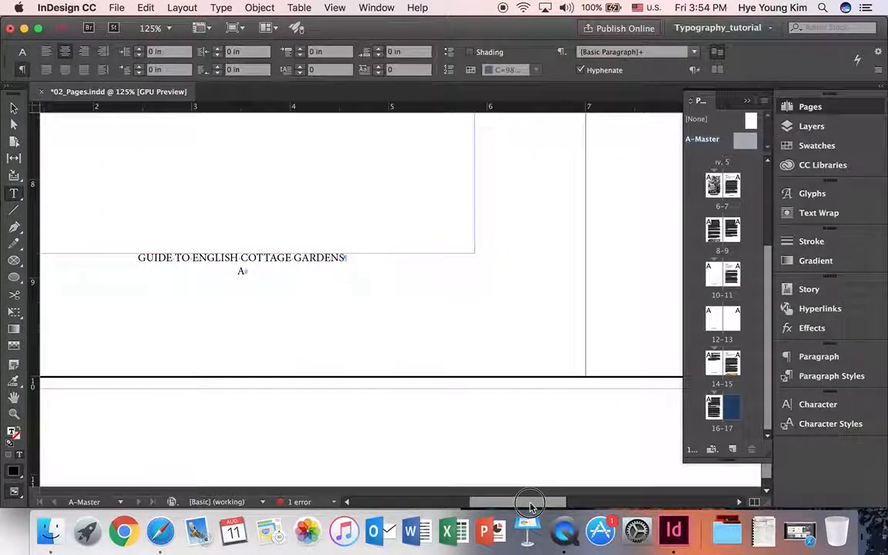
- Select the footer frame, fit the spread, and Option-drag a copy onto the right A-Master page
click(14, 112)
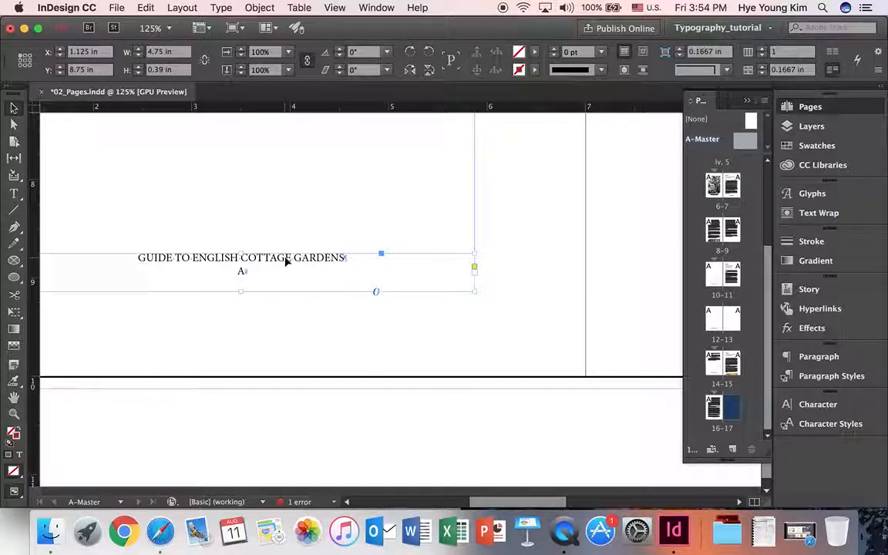
key(super+alt+0)
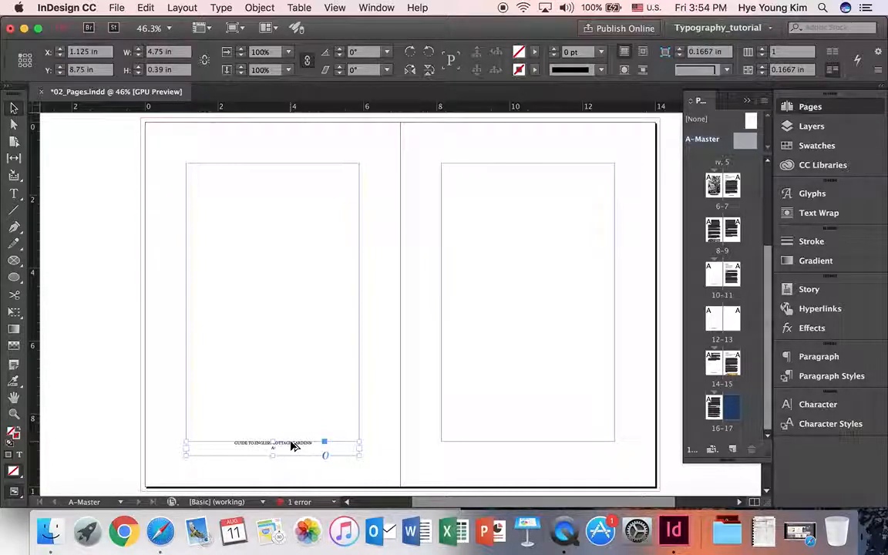
drag(293, 445, 544, 448)
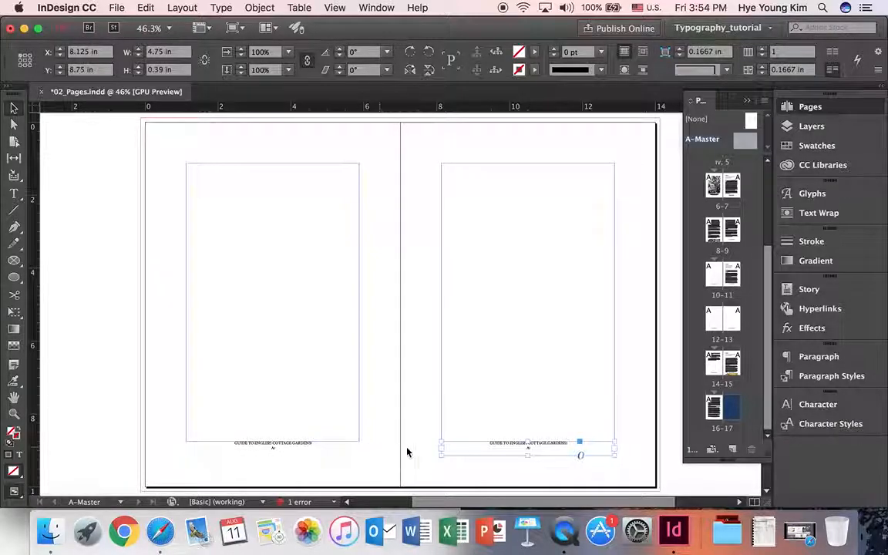
click(496, 472)
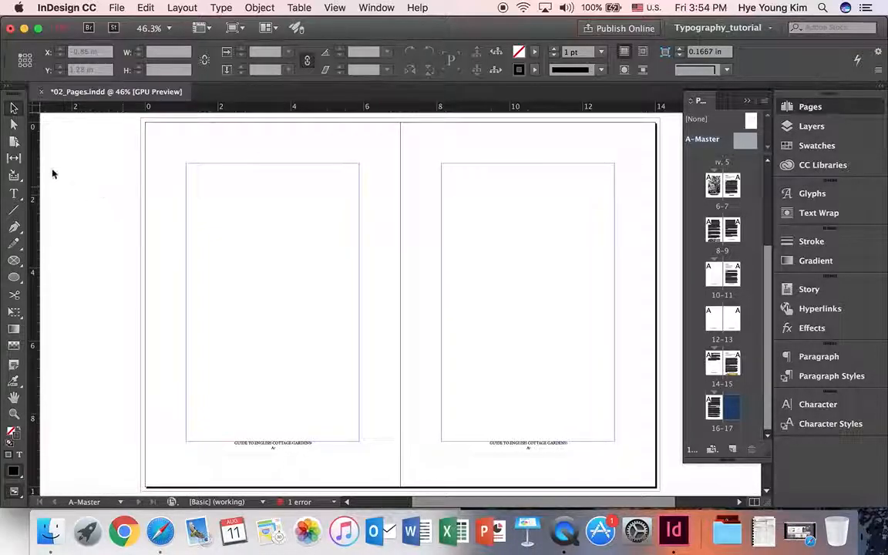
- Set both rulers to inches and place a vertical guide down the middle of each page
right_click(54, 110)
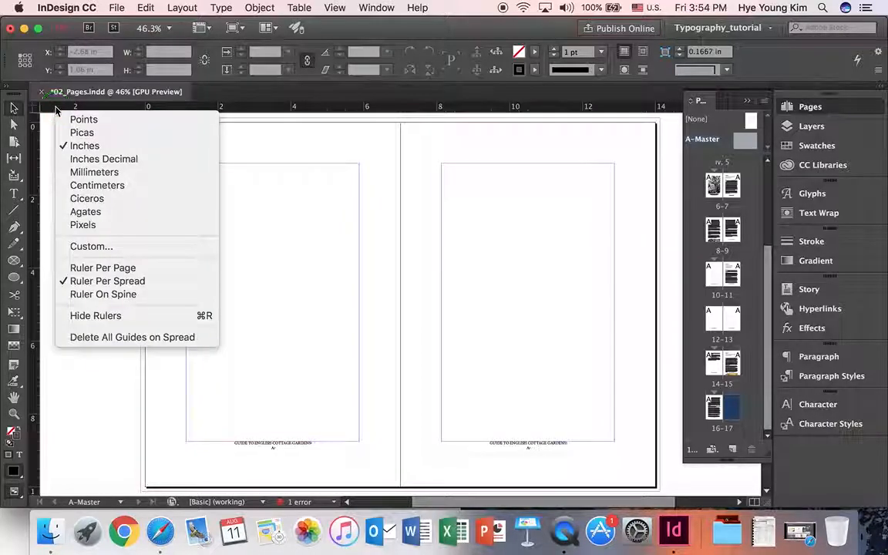
click(69, 148)
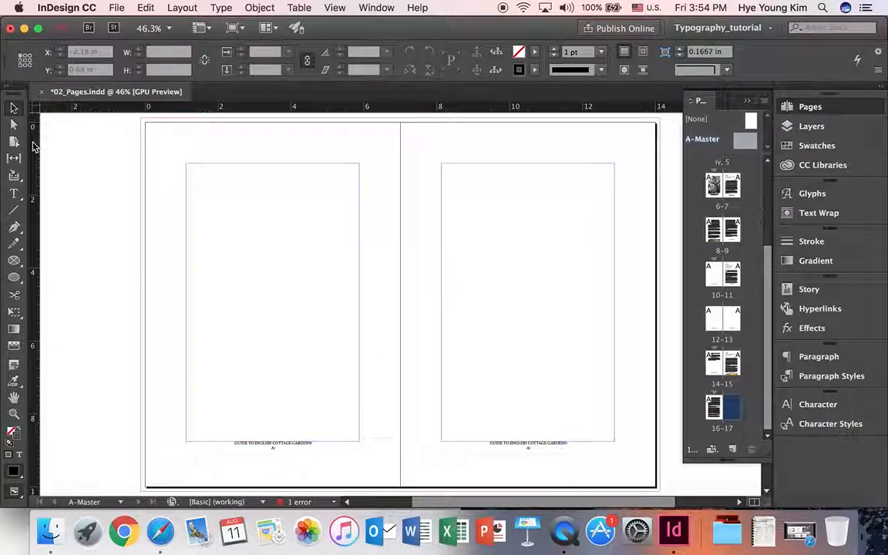
right_click(34, 143)
click(54, 183)
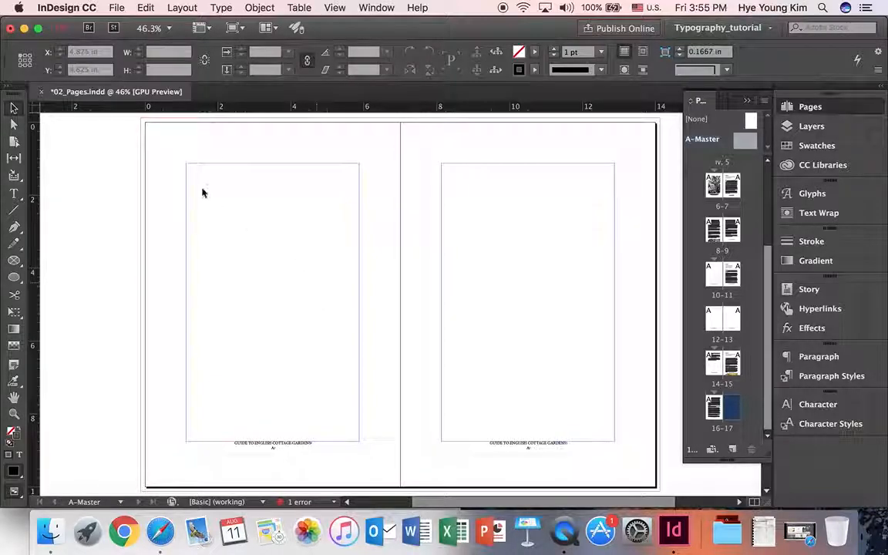
drag(31, 220, 273, 206)
drag(33, 210, 538, 238)
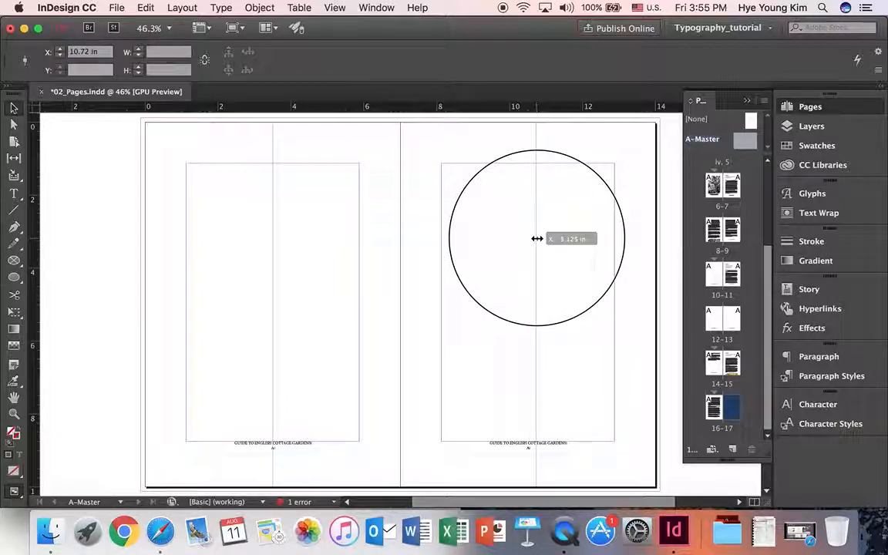
mouse_move(538, 239)
mouse_down()
mouse_move(547, 238)
mouse_move(527, 238)
mouse_up()
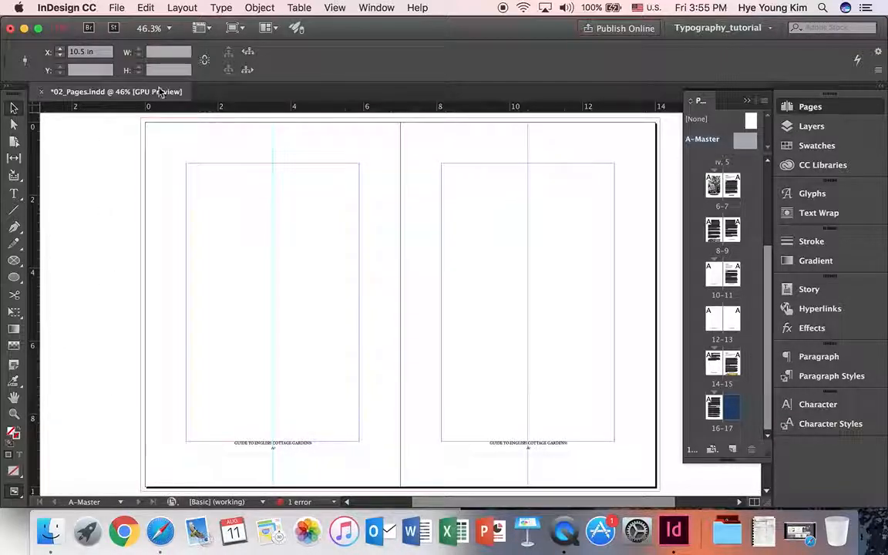
- Add a horizontal guide at 5 in and apply A-Master to pages 6–7
drag(88, 110, 86, 306)
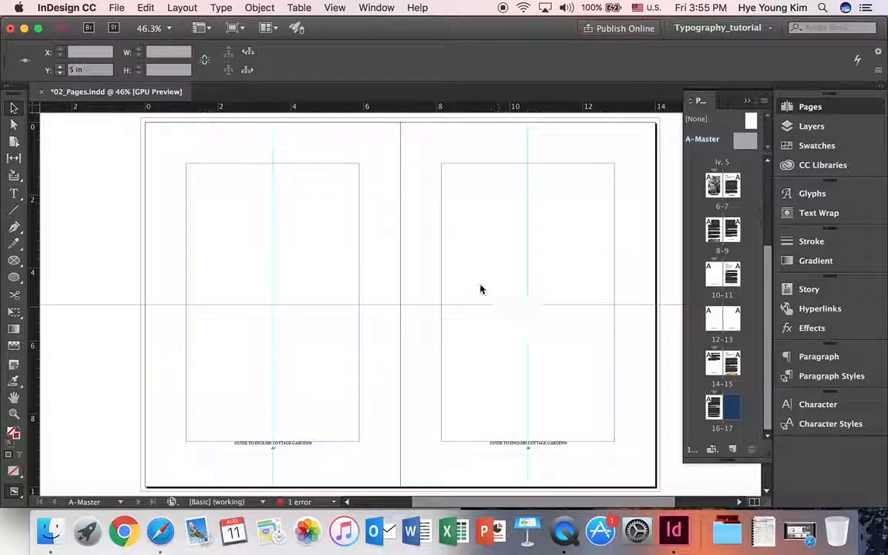
scroll(713, 206, up, 1)
drag(715, 202, 721, 205)
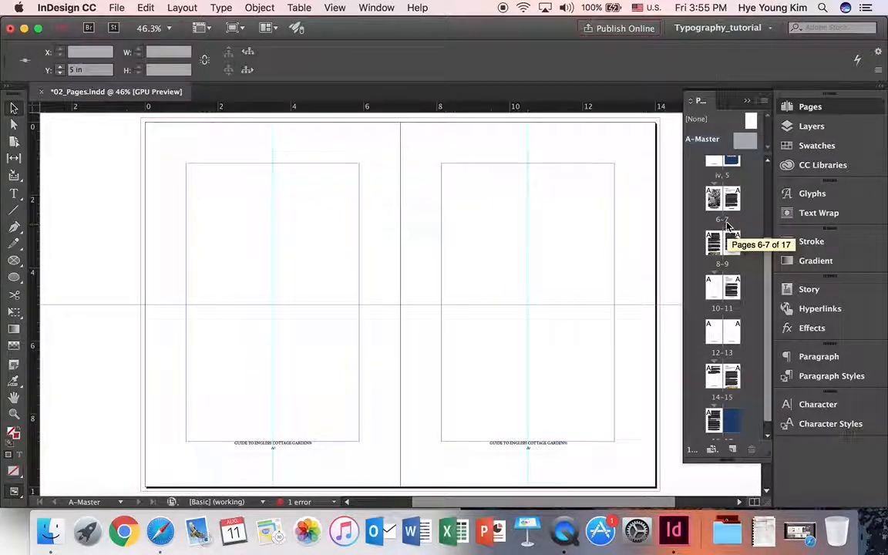
- Open the pages 6–7 spread and zoom in on the page footers
double_click(722, 224)
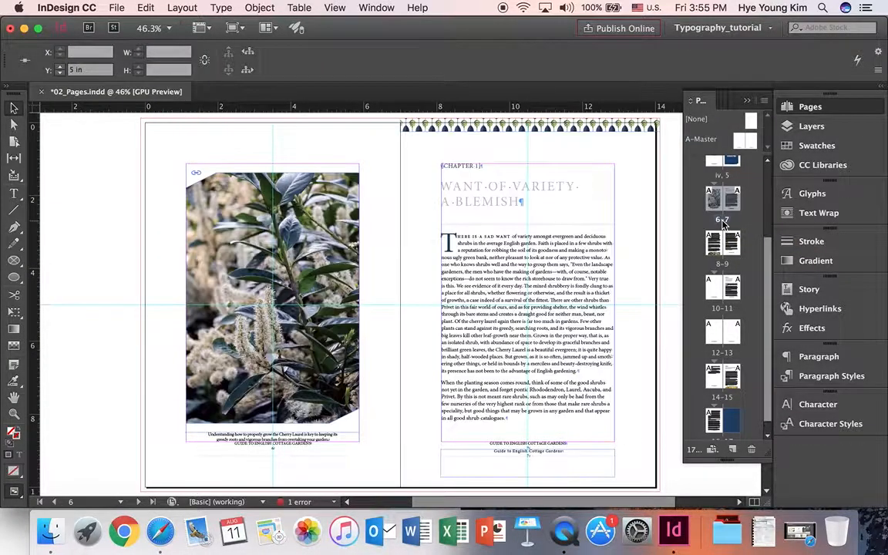
key(z)
click(291, 452)
click(458, 311)
click(493, 302)
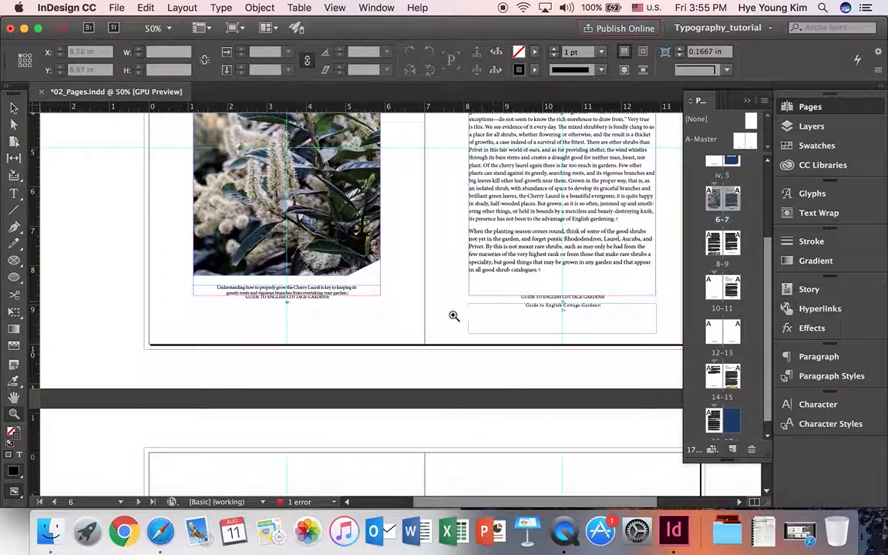
click(455, 316)
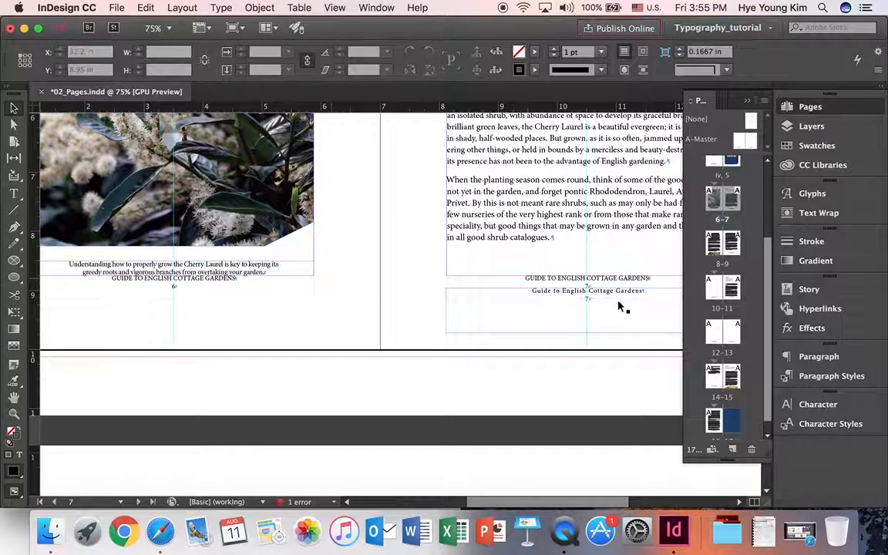
scroll(571, 356, down, 10)
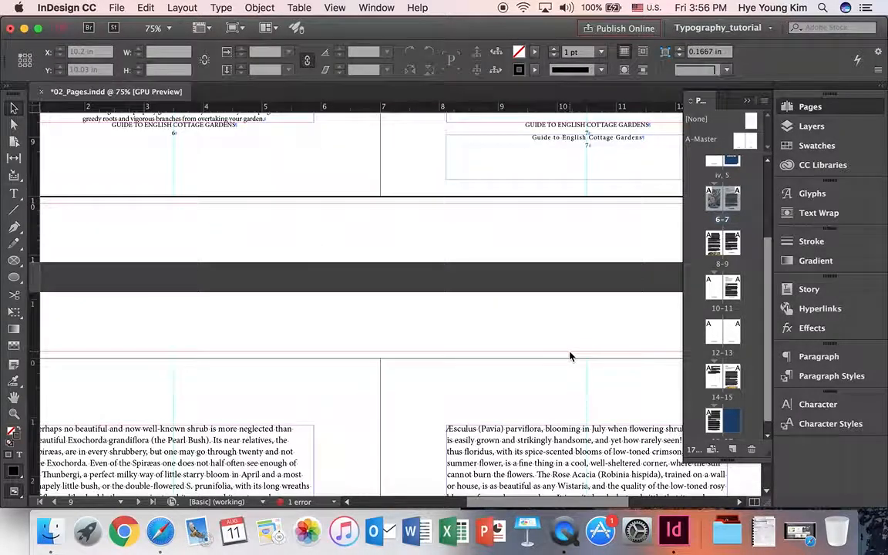
scroll(571, 356, up, 10)
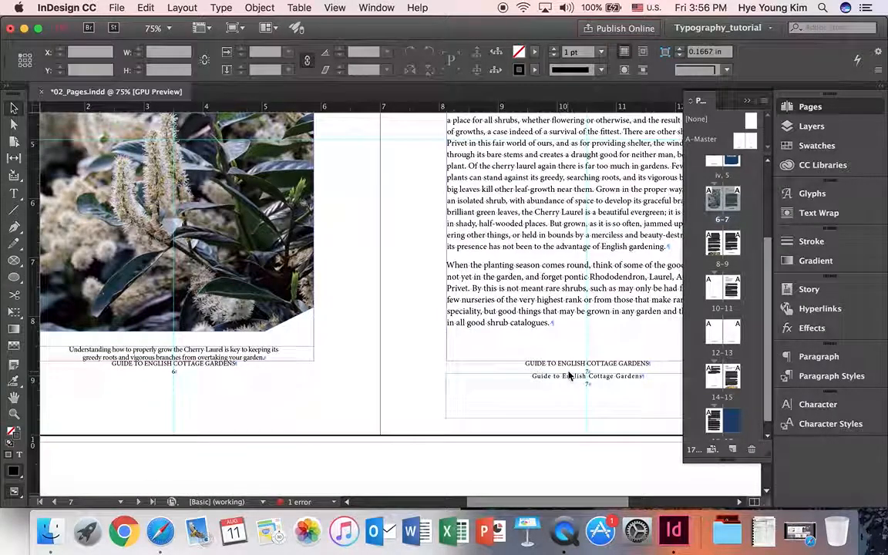
- Delete the duplicate lowercase footer on page 7, then scroll down to spread 12–13
drag(569, 383, 555, 408)
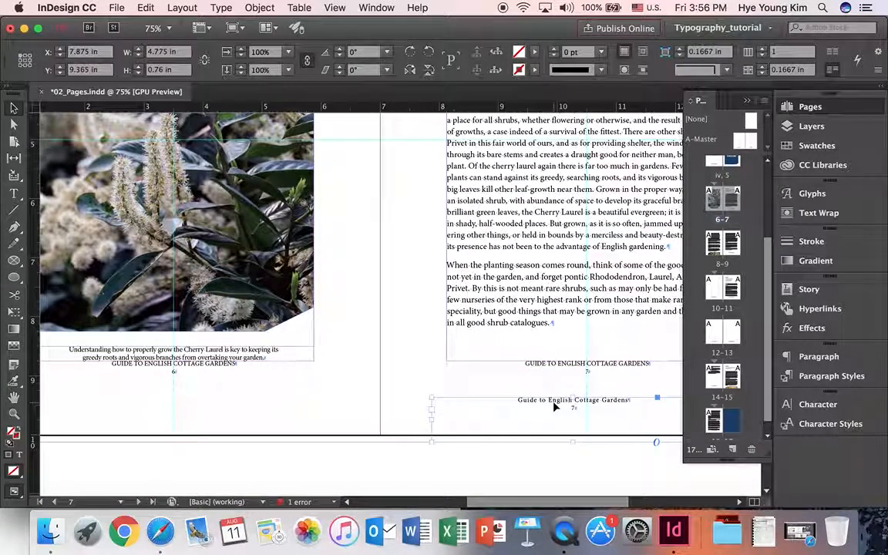
key(Delete)
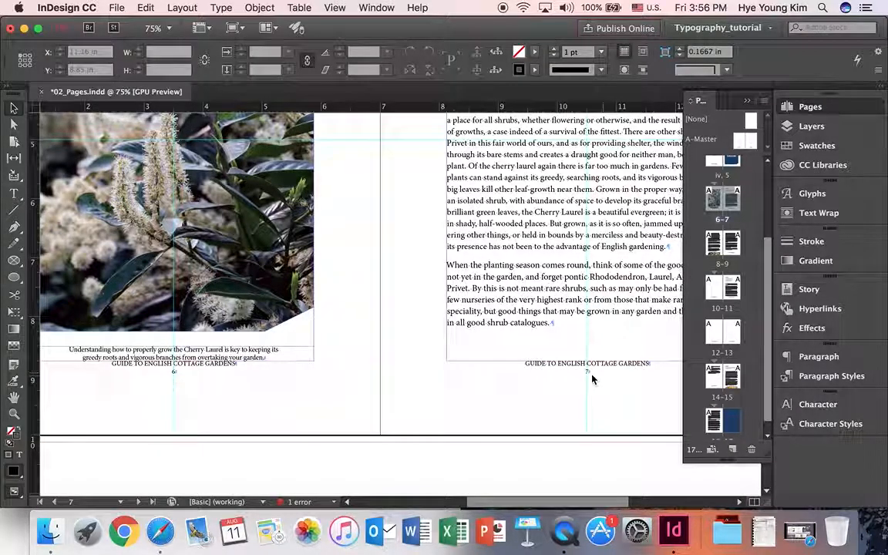
scroll(378, 398, down, 10)
scroll(378, 398, down, 10)
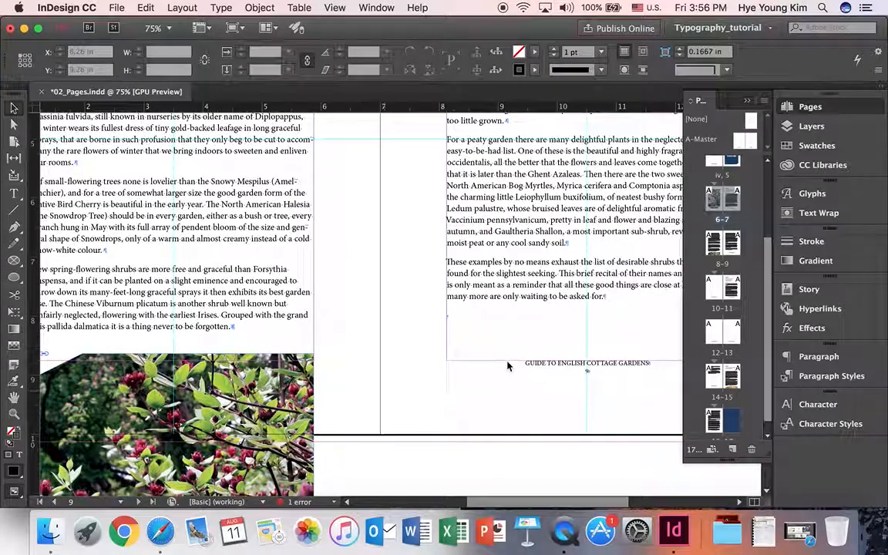
scroll(614, 286, down, 10)
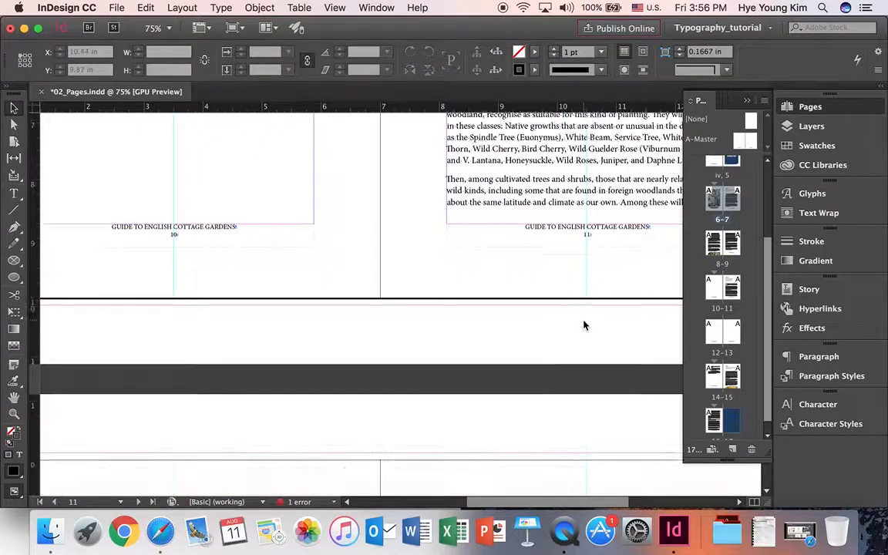
scroll(721, 231, up, 3)
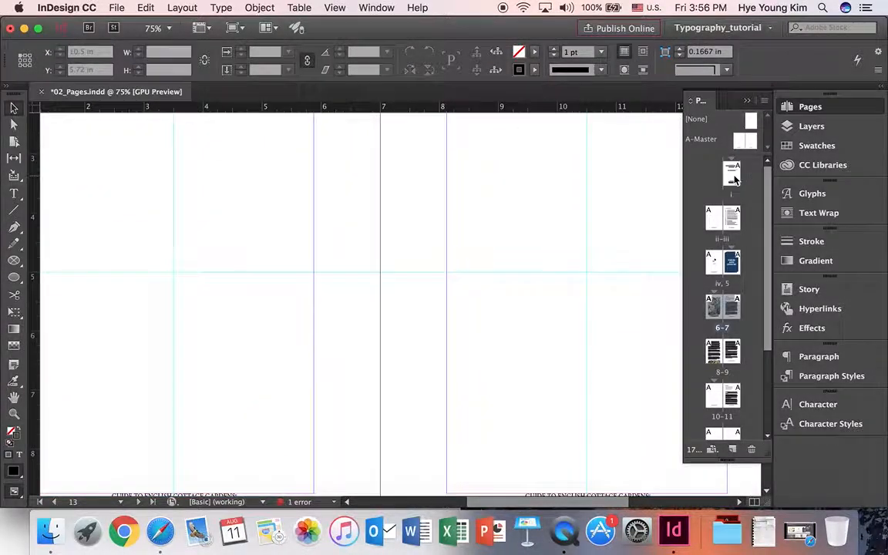
- Check title page i and spread 10–11, fit the spread to the window, then return to A-Master
double_click(736, 176)
scroll(664, 301, down, 5)
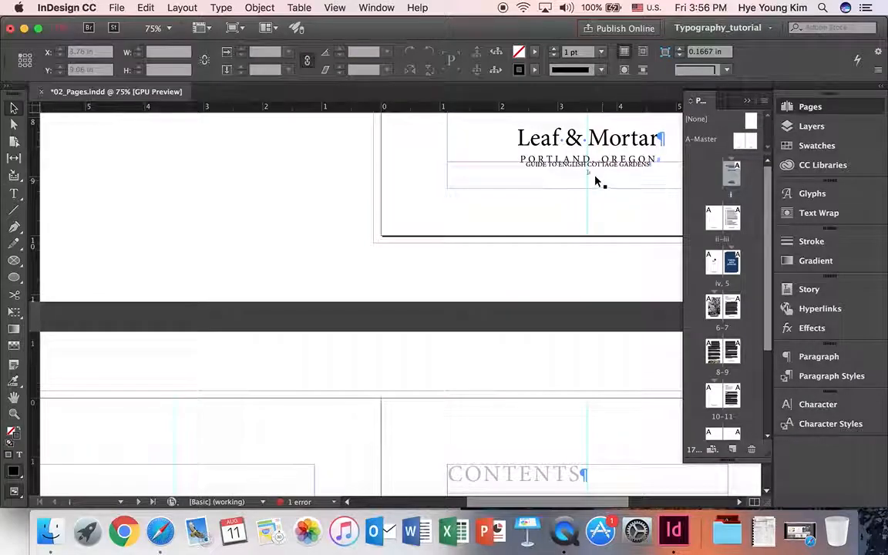
scroll(580, 253, down, 10)
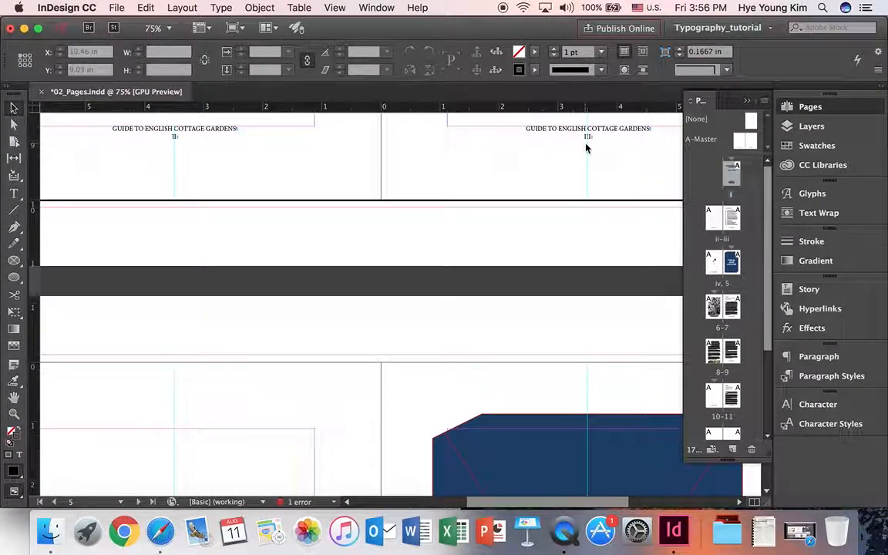
double_click(733, 398)
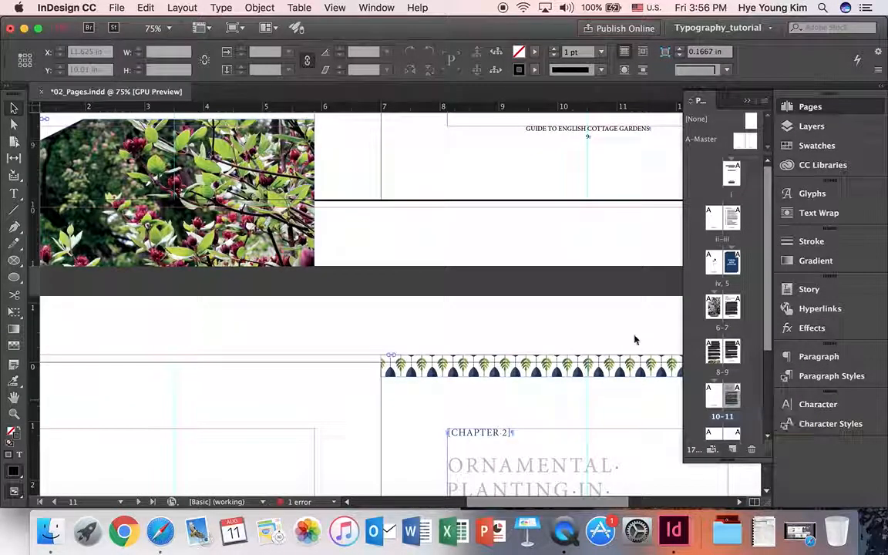
scroll(634, 340, down, 10)
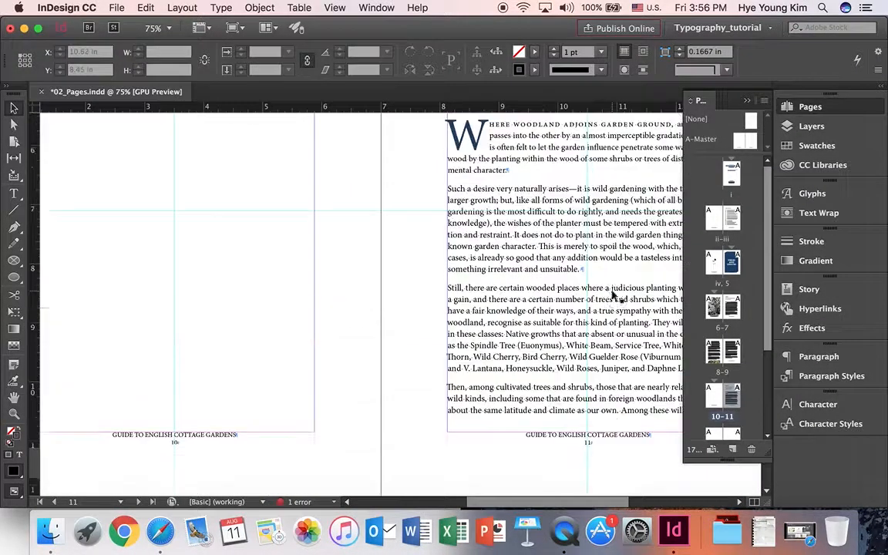
key(super+alt+0)
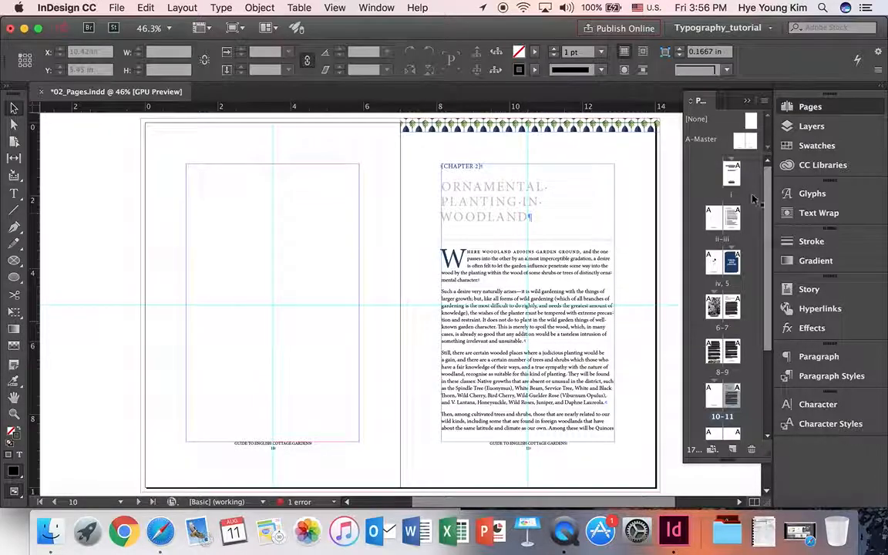
double_click(743, 142)
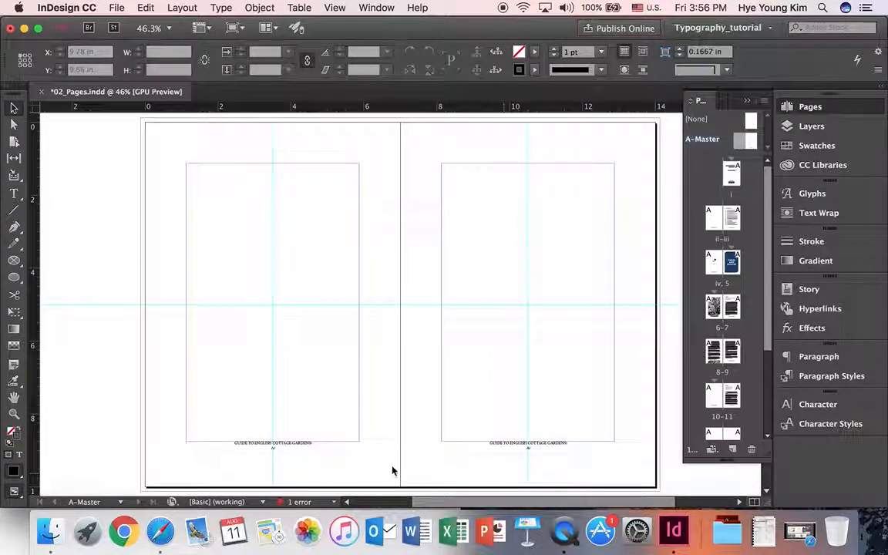
- Review pages i, ii–iii, 5 and 6–7, then select pages i through 6 in the Pages panel
click(731, 183)
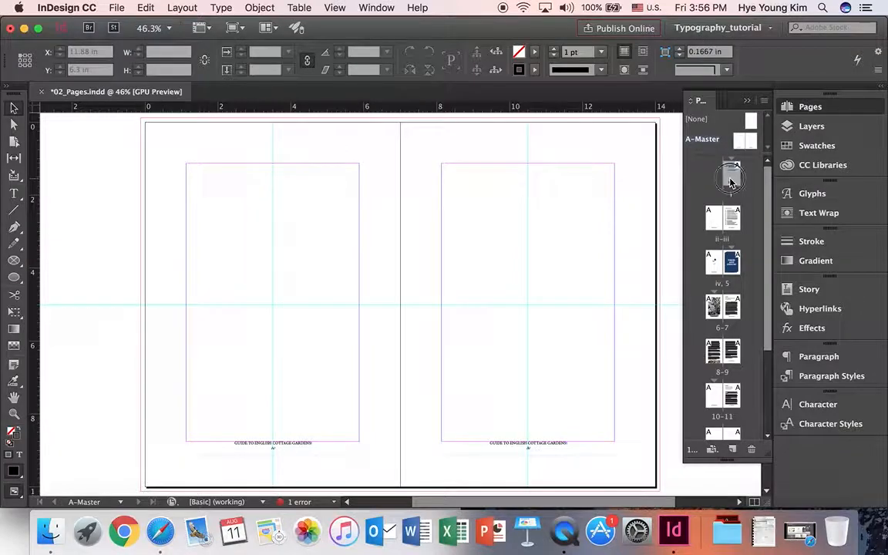
double_click(731, 183)
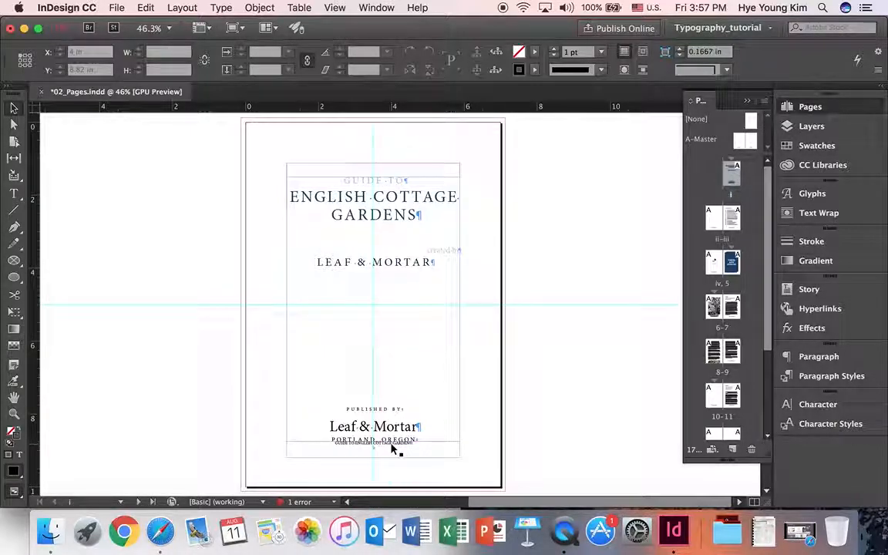
double_click(716, 223)
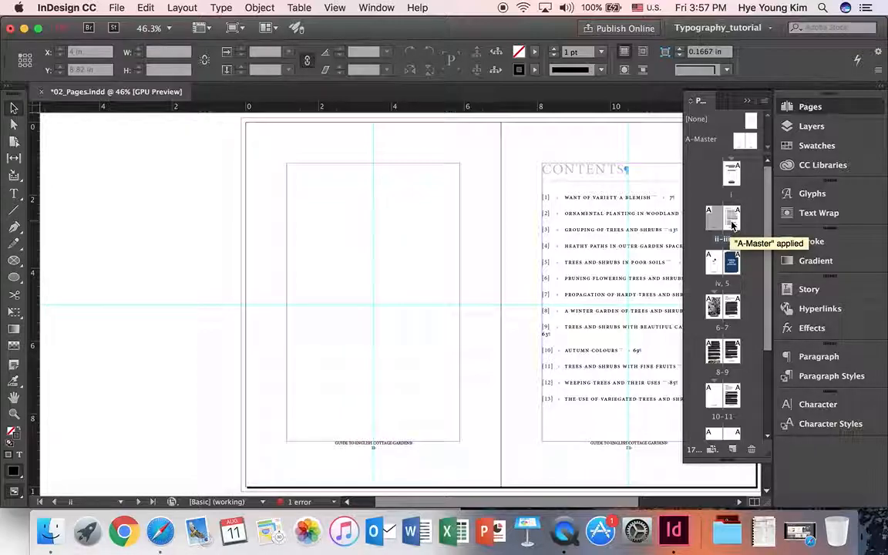
double_click(732, 224)
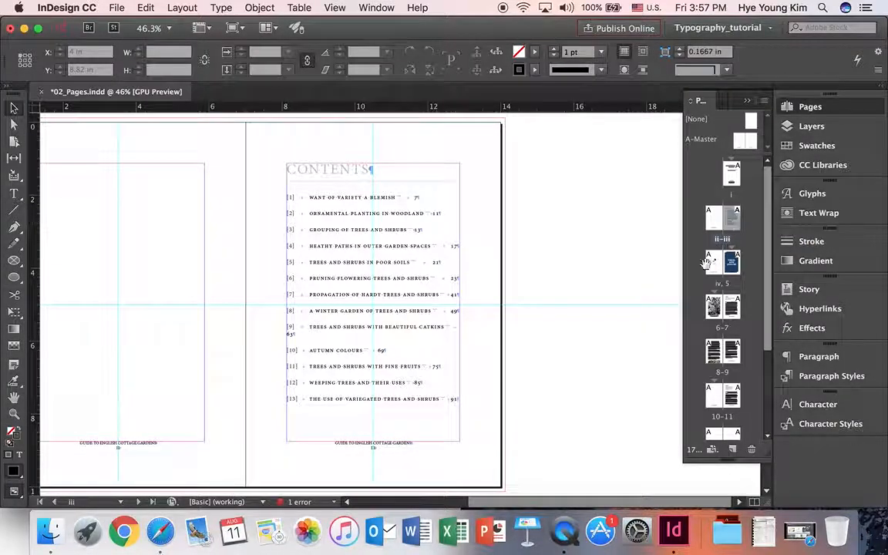
double_click(730, 263)
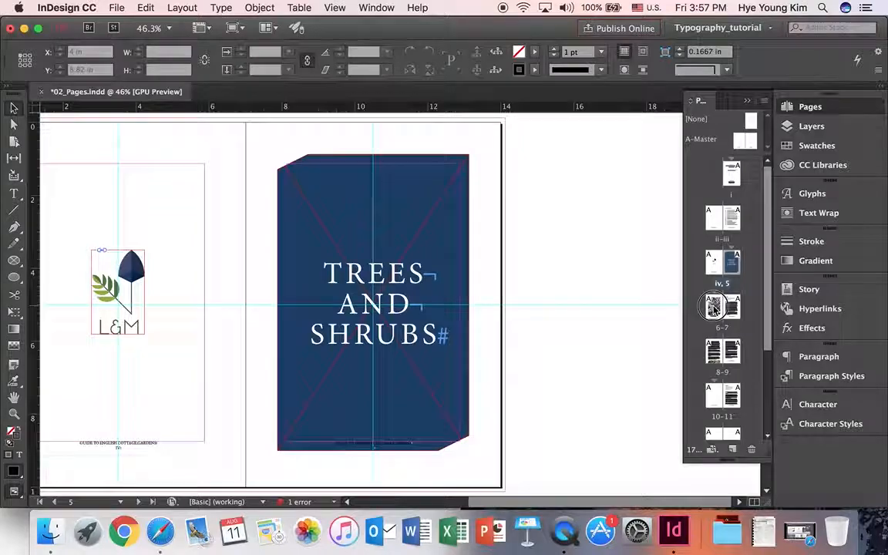
double_click(714, 308)
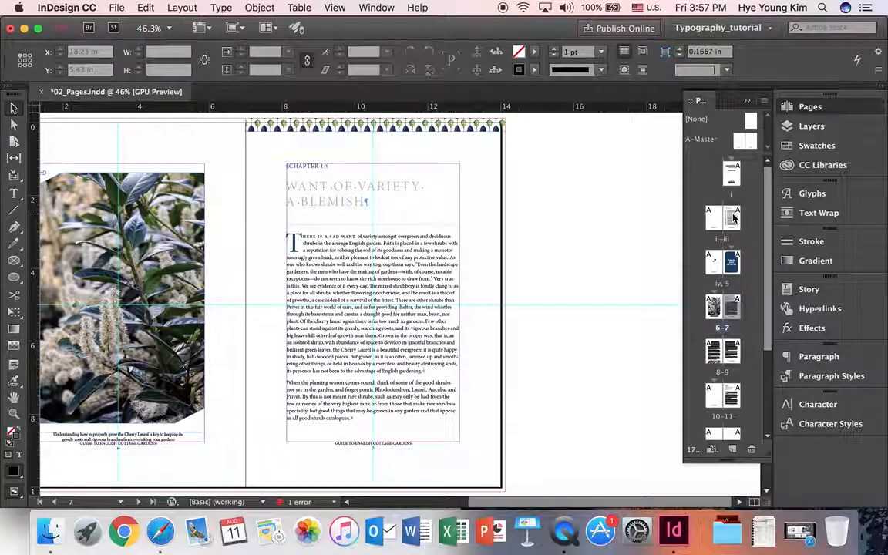
drag(733, 181, 733, 181)
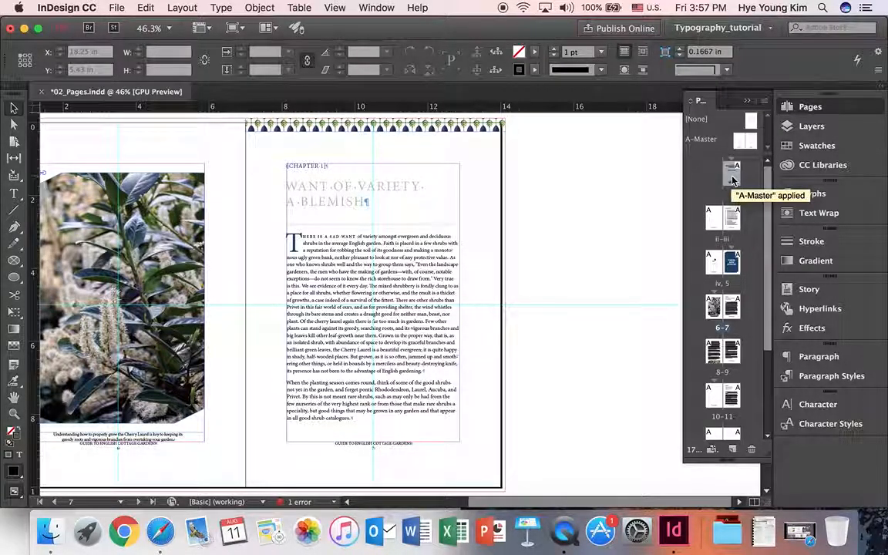
shift+click(713, 309)
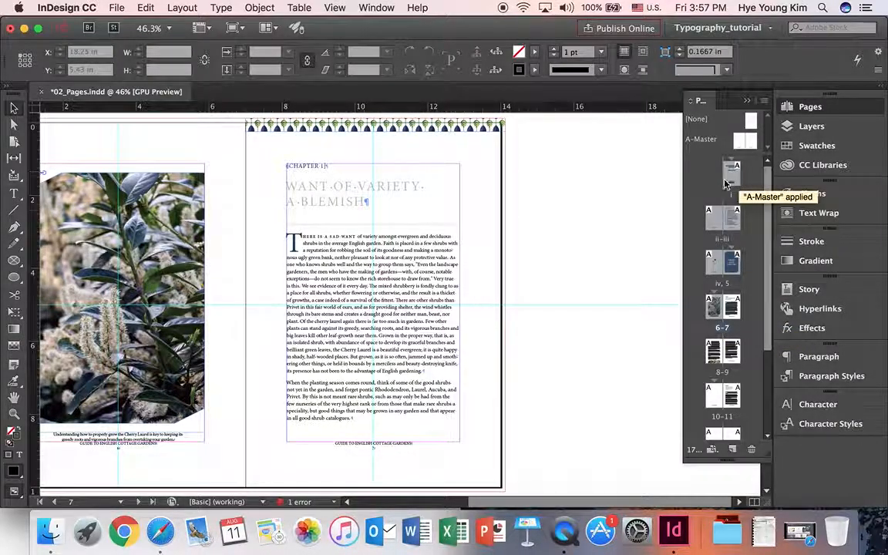
- Apply the [None] master to pages i–6 through Apply Master to Pages
drag(698, 303, 713, 310)
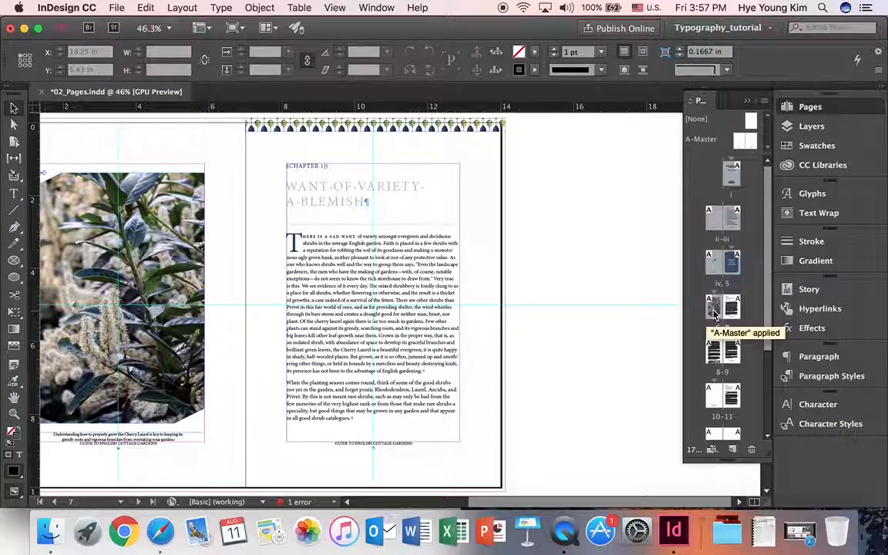
click(764, 101)
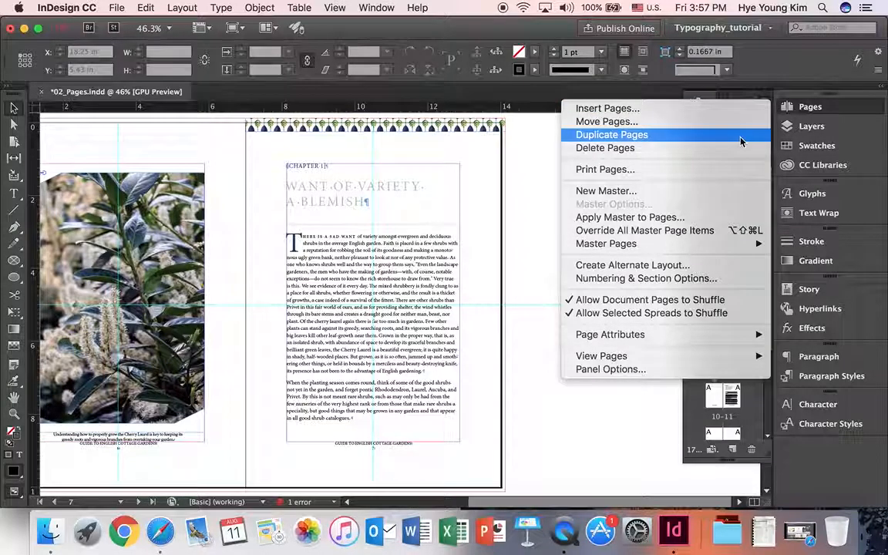
click(699, 221)
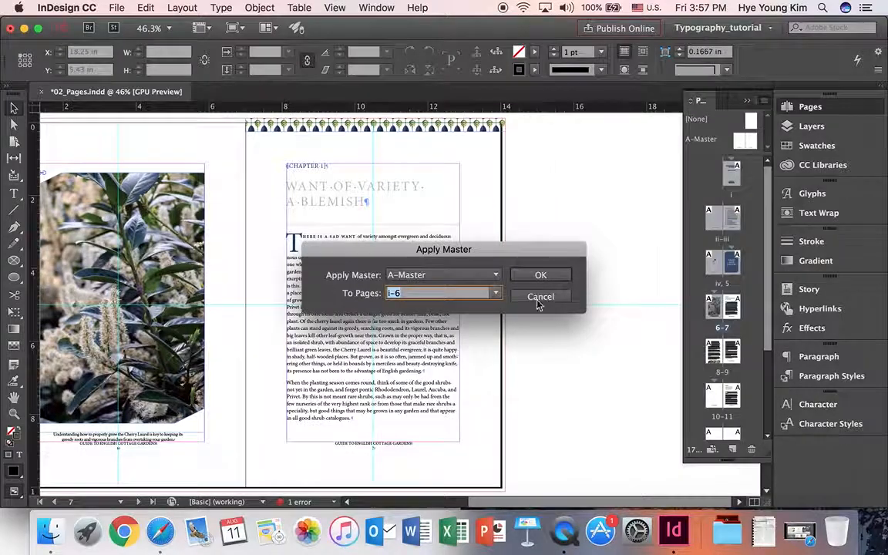
click(461, 277)
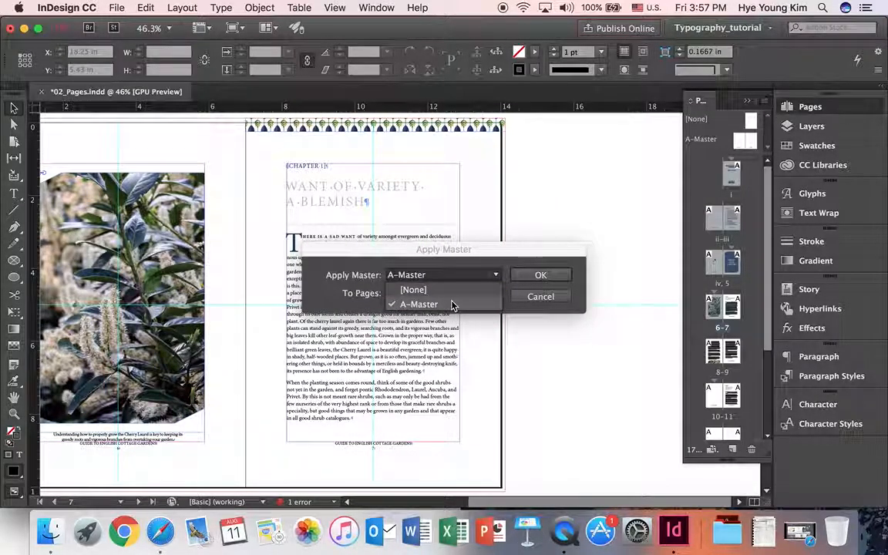
click(454, 292)
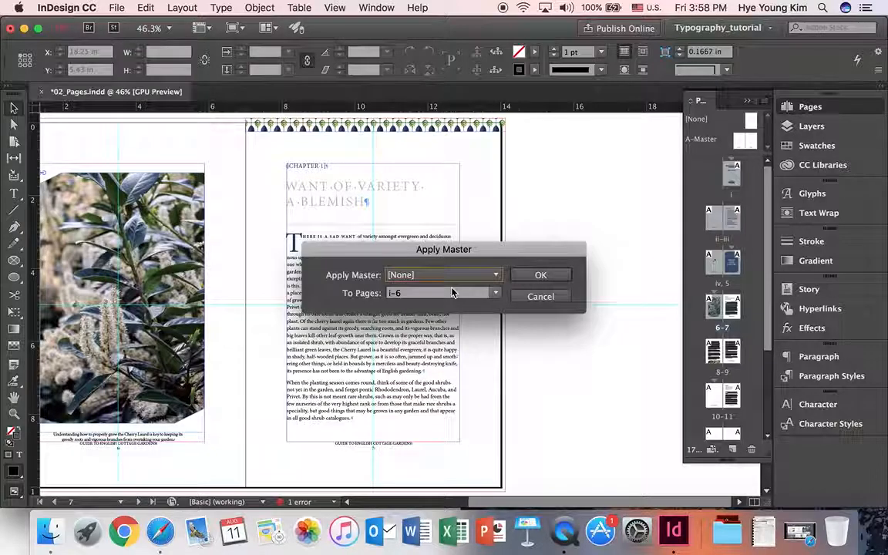
click(526, 275)
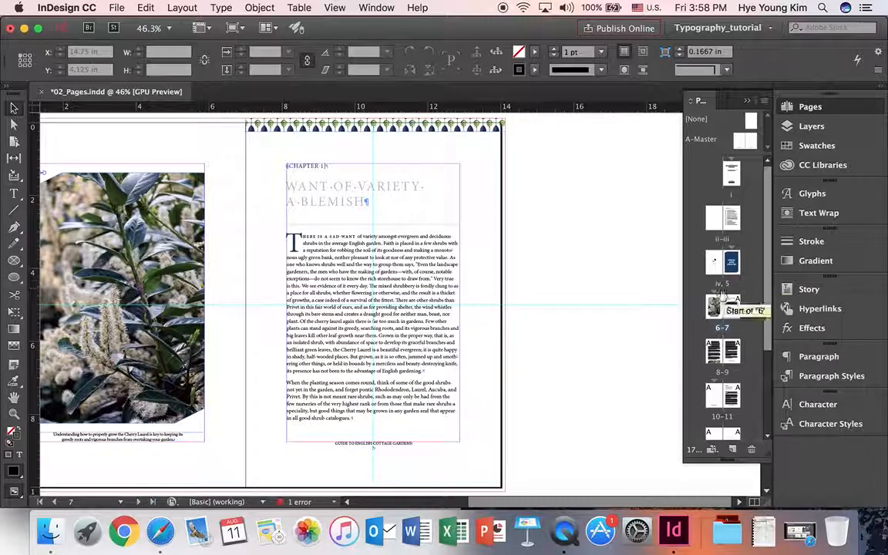
- View the final 16–17 spread, then scroll back up to page 5's Trees and Shrubs cover
scroll(737, 235, down, 2)
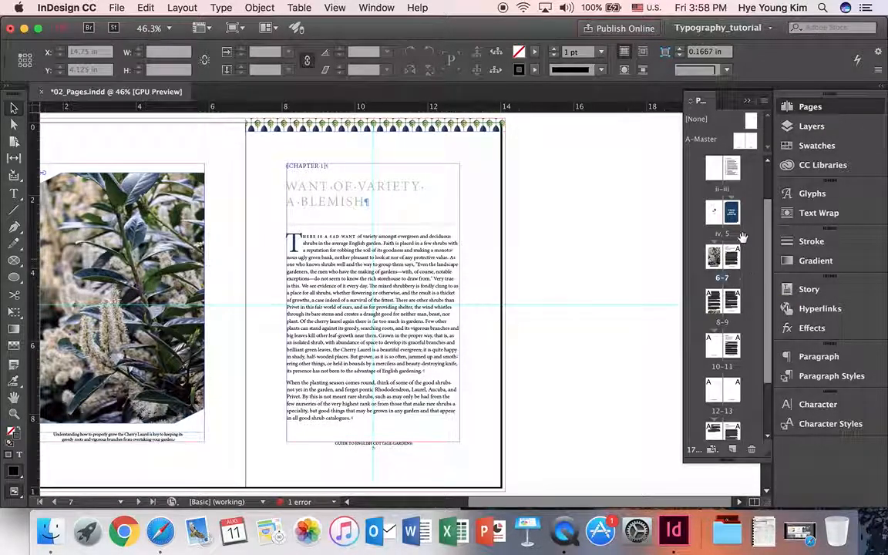
scroll(728, 305, down, 3)
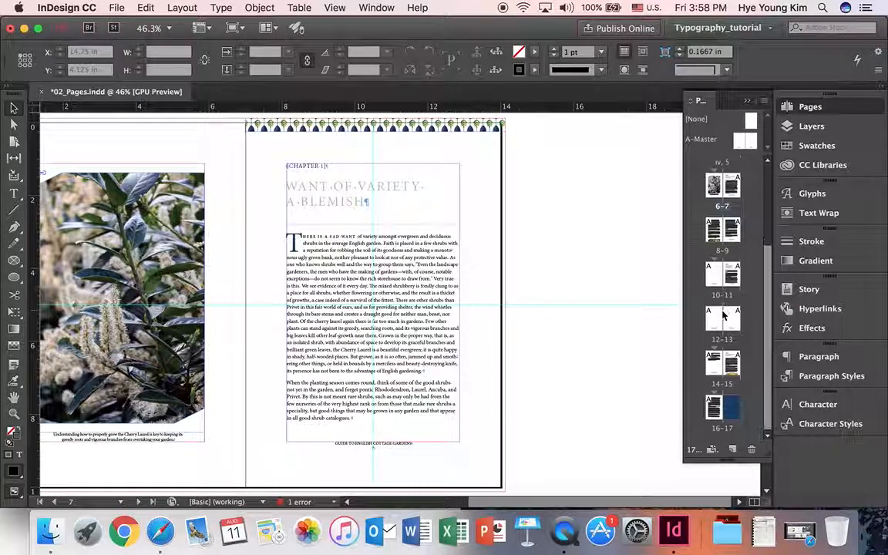
double_click(734, 413)
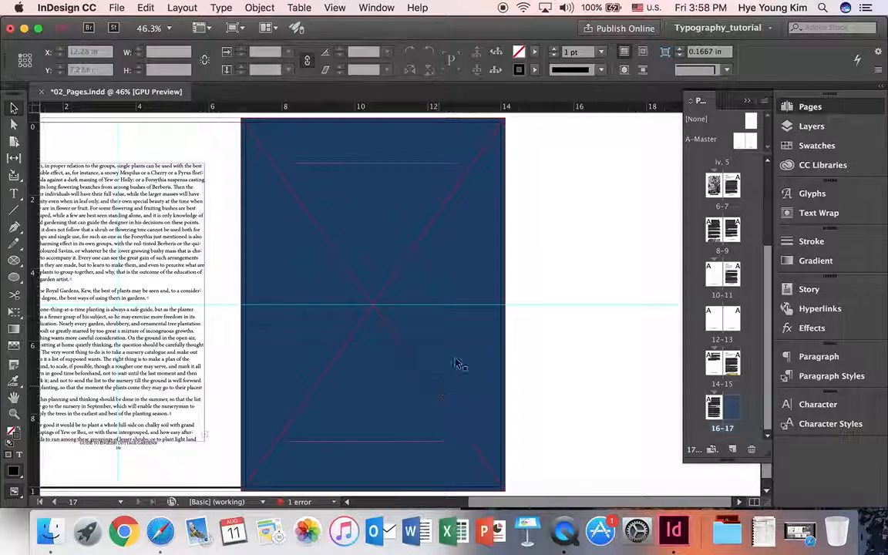
scroll(465, 348, up, 3)
scroll(465, 347, up, 8)
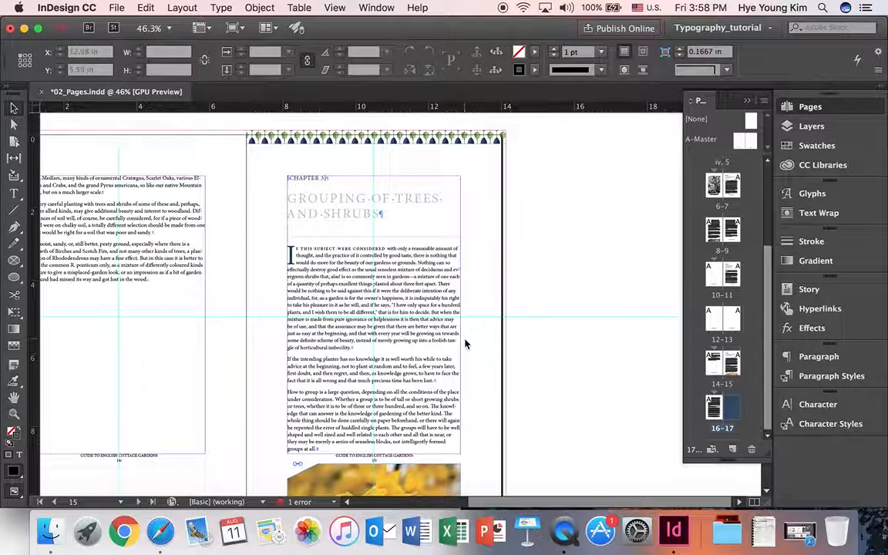
scroll(466, 345, up, 15)
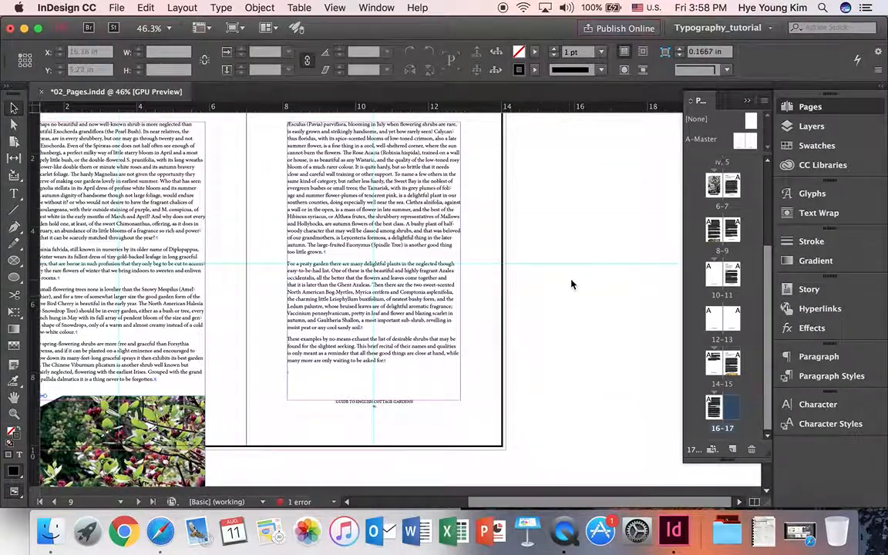
scroll(571, 285, up, 12)
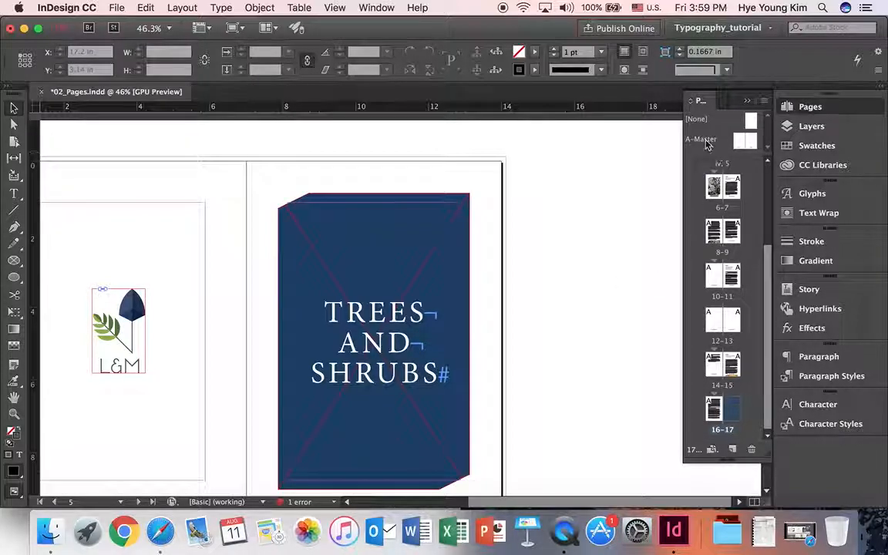
scroll(745, 205, up, 3)
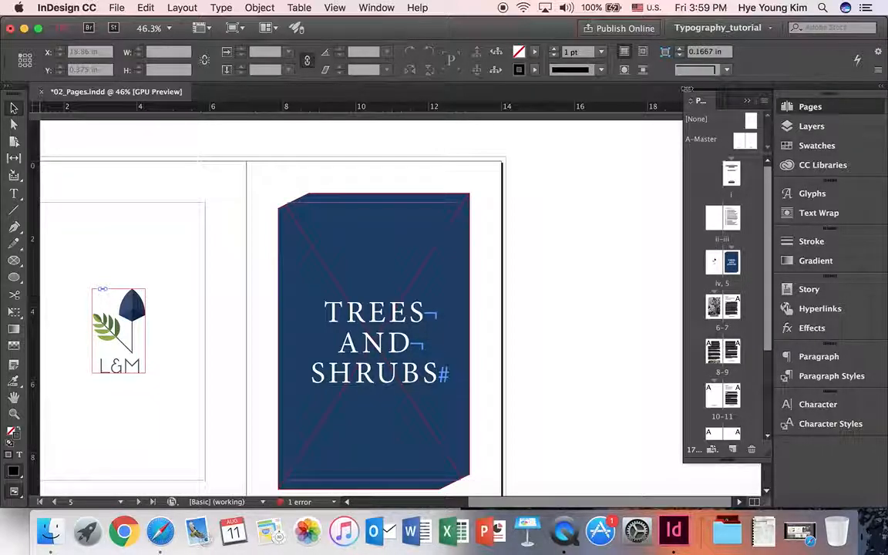
- Create a new two-page B-Master from the A-Master menu and enlarge the masters list in the Pages panel
right_click(711, 143)
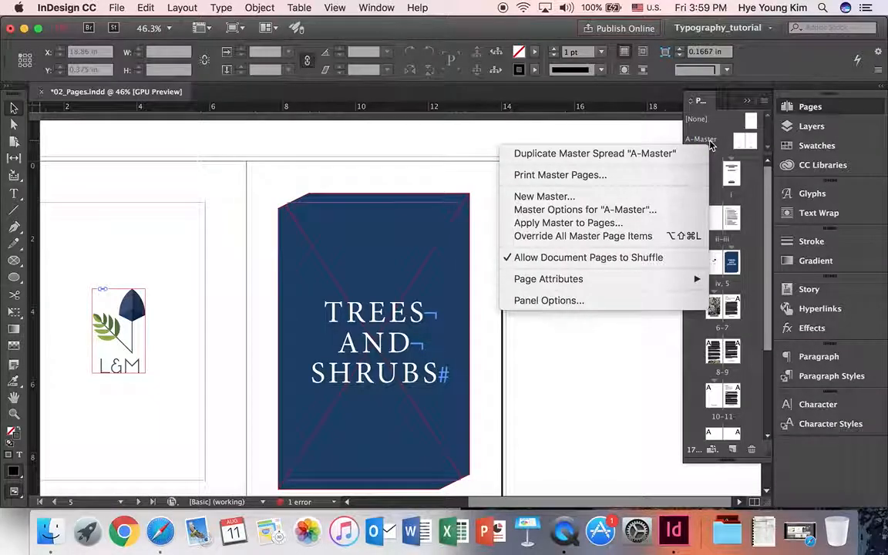
click(601, 199)
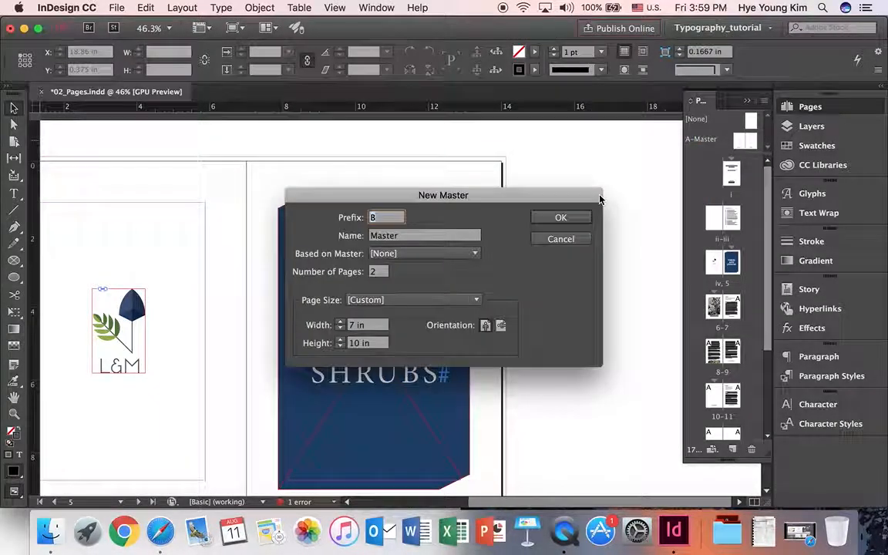
click(566, 221)
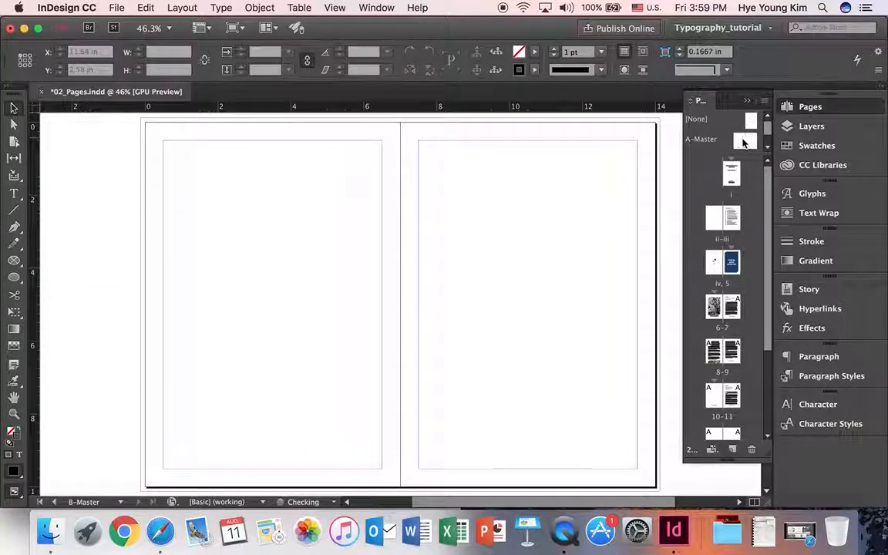
drag(733, 204, 733, 186)
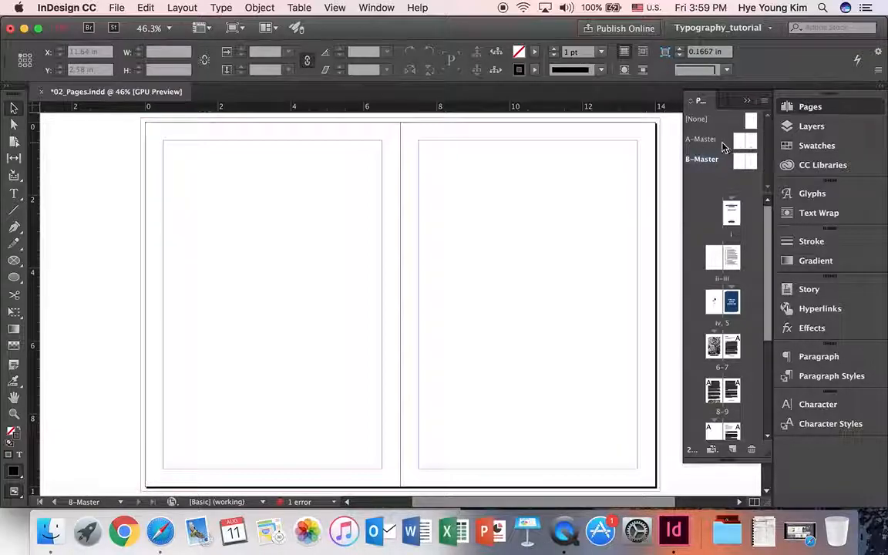
- Save the document as a copy named 02_Pages plus the user's first name in the same folder
click(116, 7)
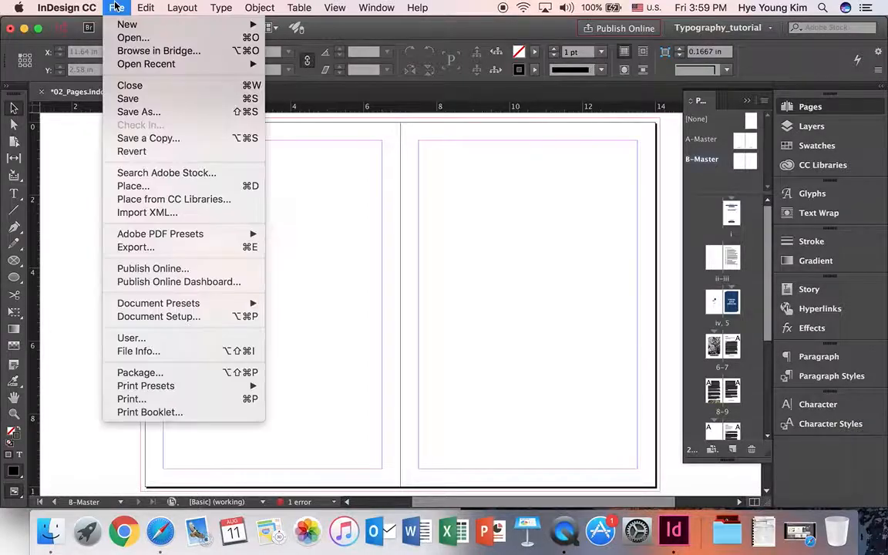
click(139, 112)
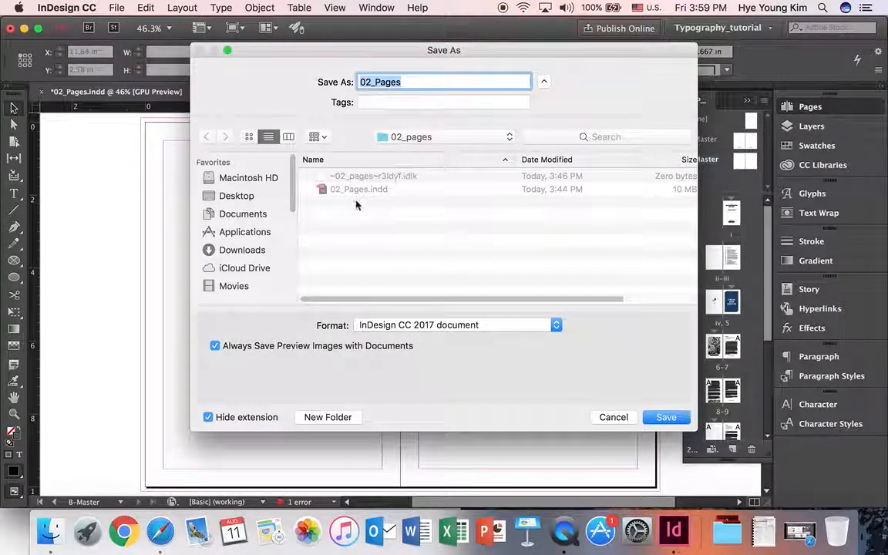
click(404, 82)
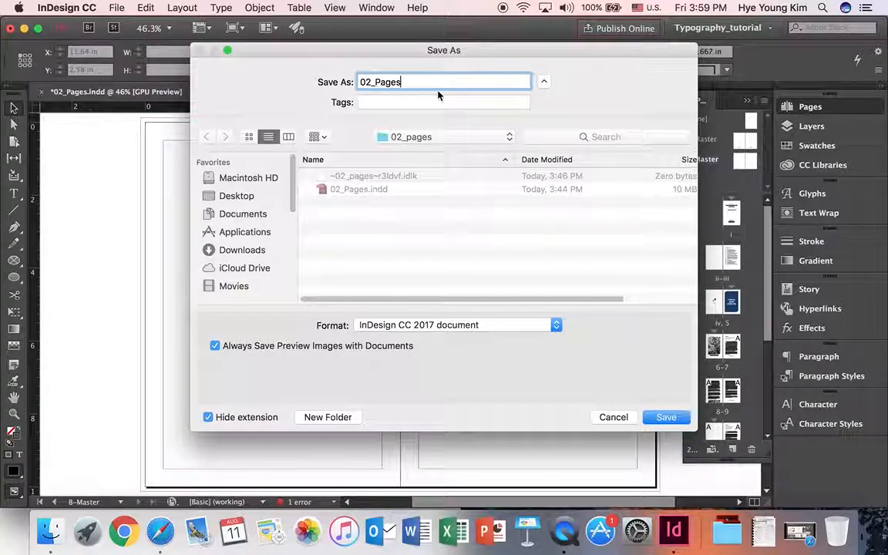
text(_Hye)
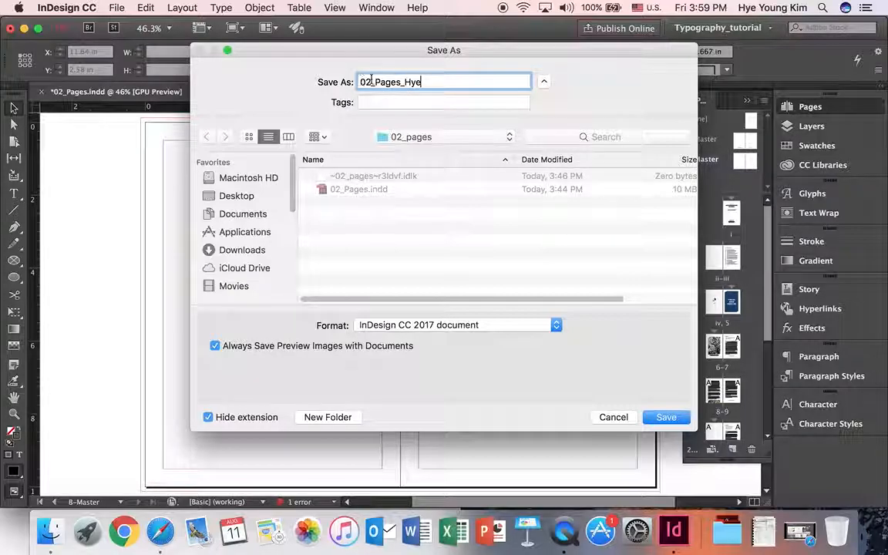
click(667, 418)
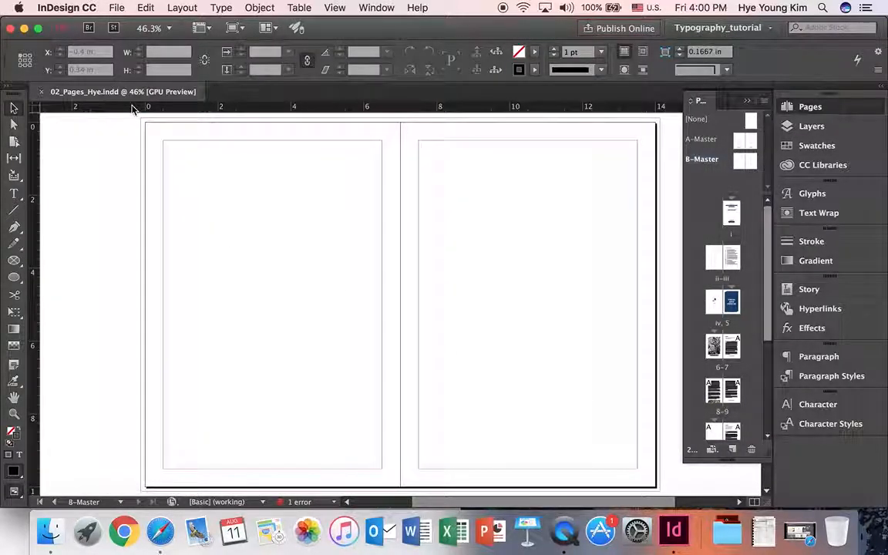
- Export an Adobe PDF (Print) using the High Quality Print preset, dismissing the overset-text warning
click(116, 7)
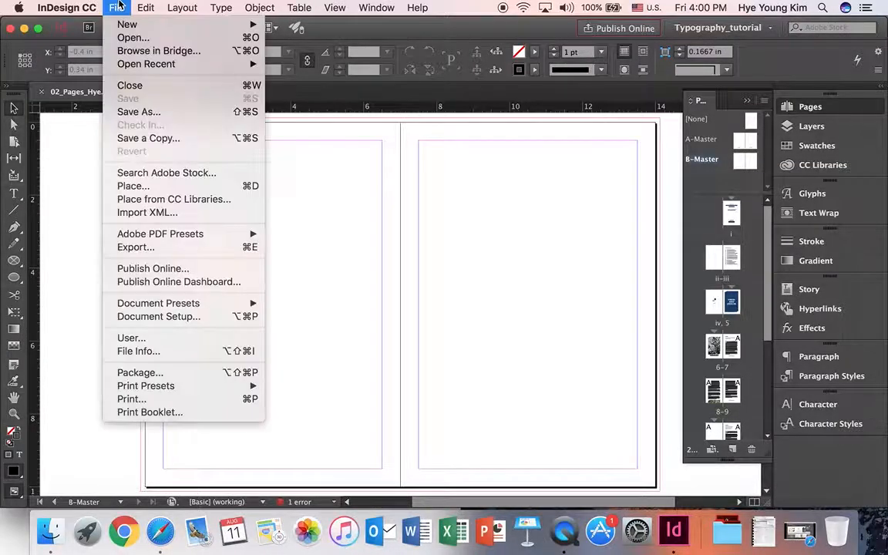
click(143, 249)
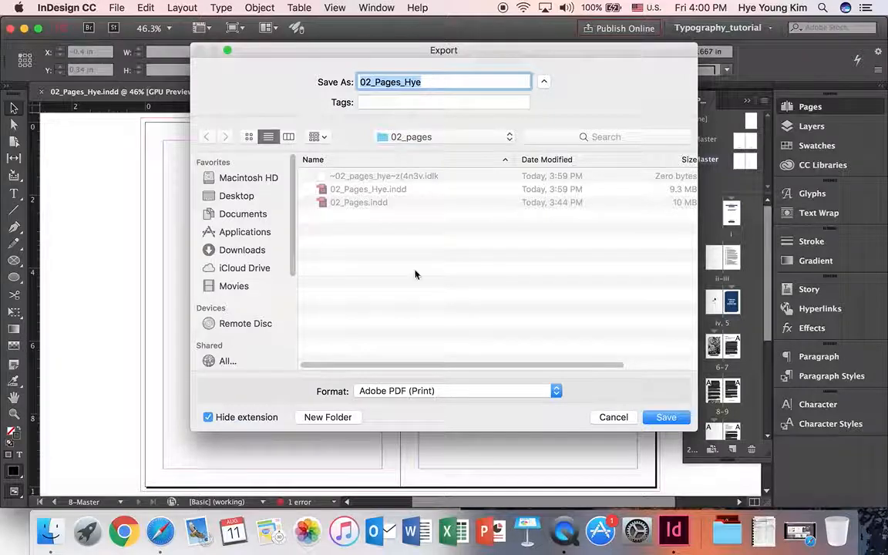
click(460, 391)
click(460, 392)
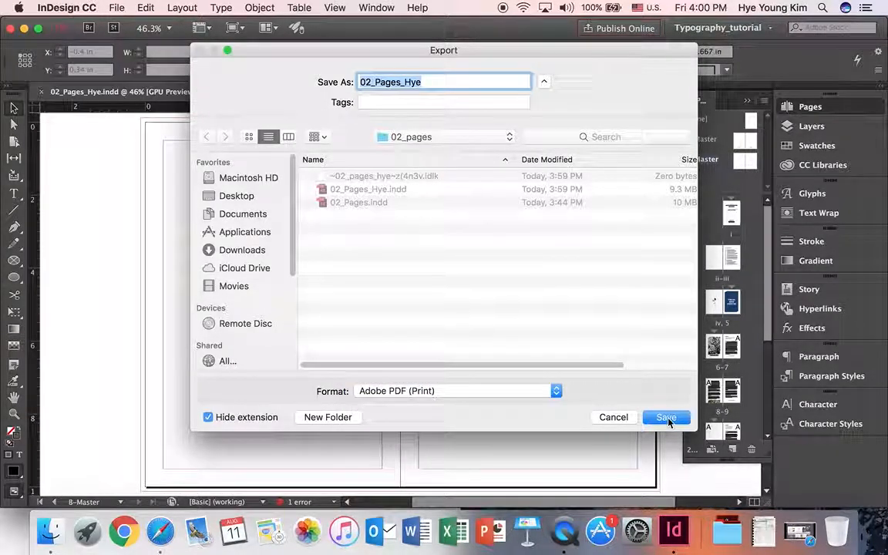
click(666, 419)
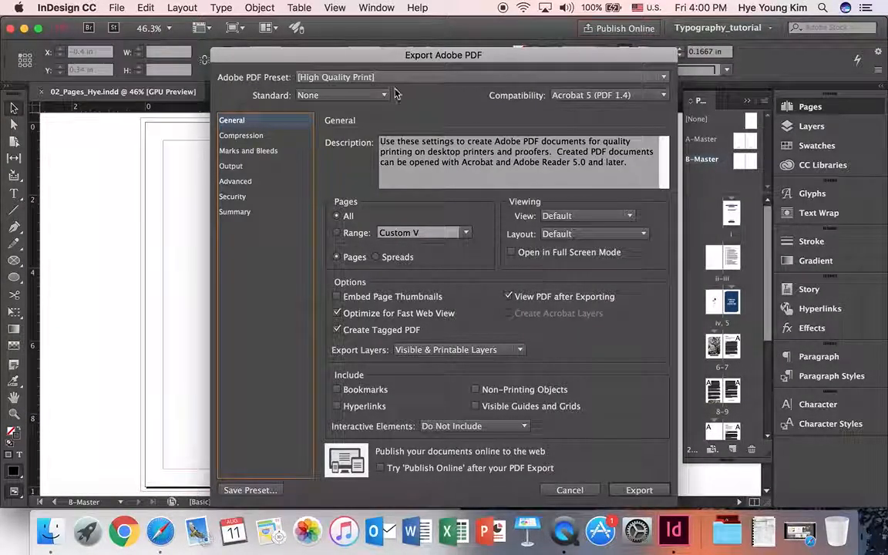
click(631, 490)
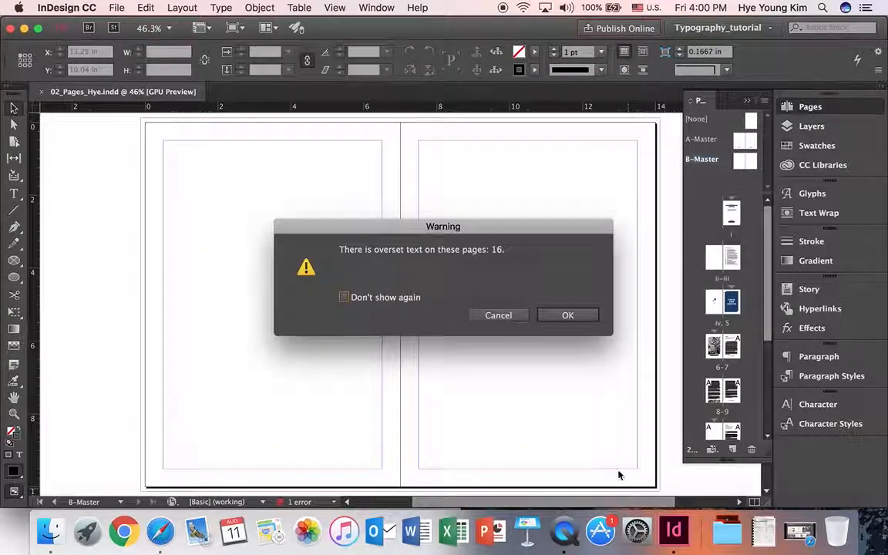
click(563, 316)
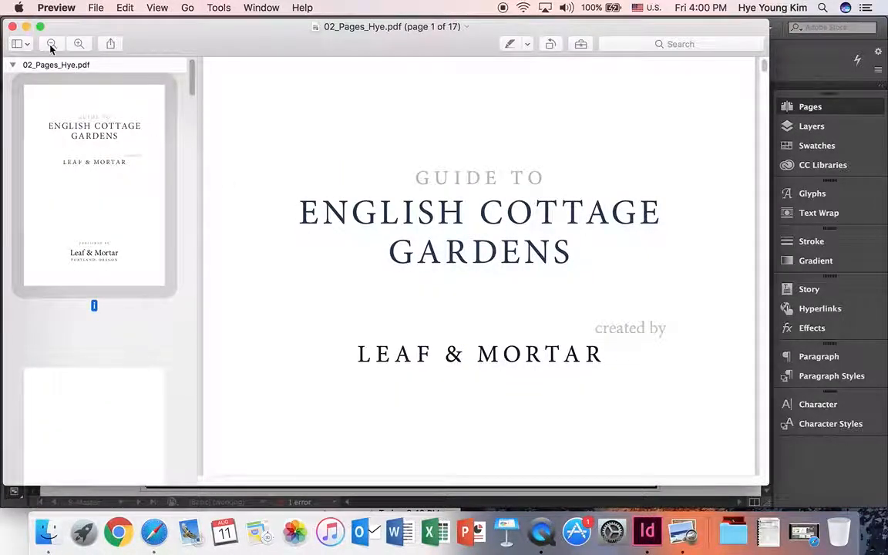
- Zoom out in Preview and scroll through the first PDF pages to check the front matter
click(51, 44)
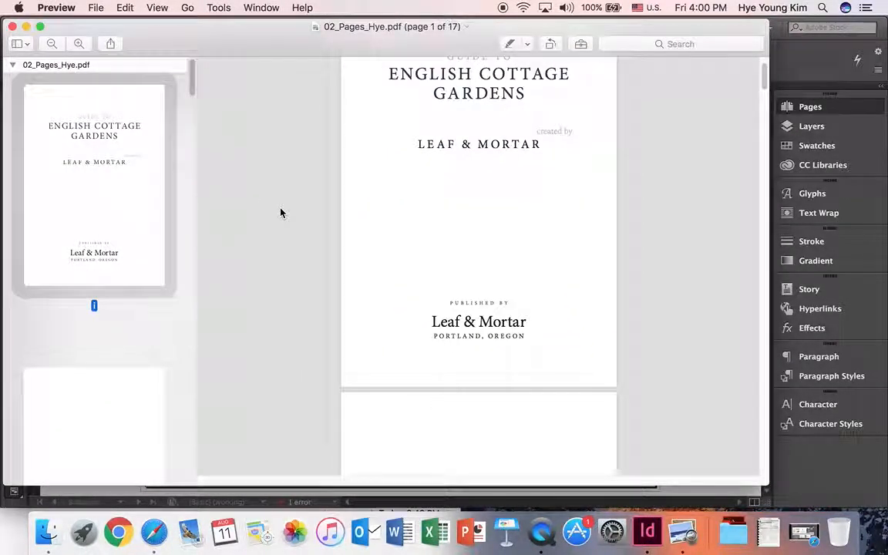
scroll(280, 213, down, 15)
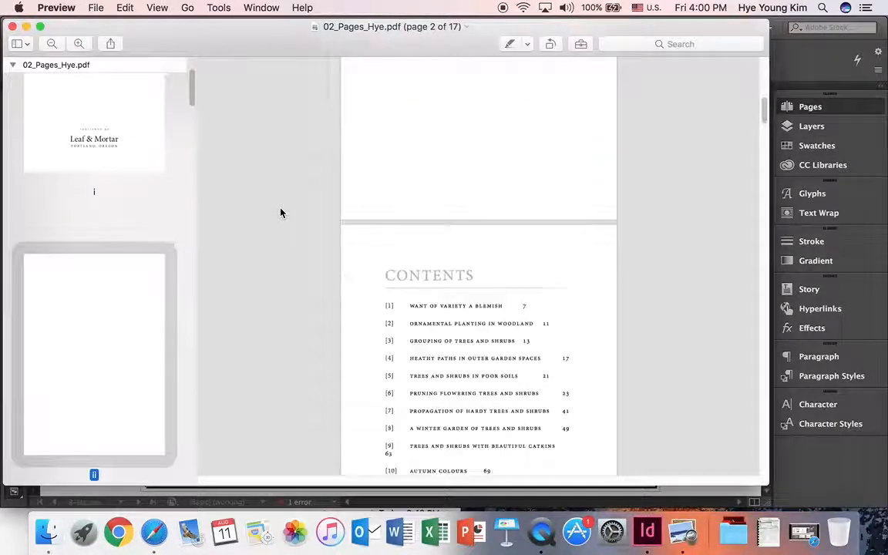
scroll(281, 213, up, 15)
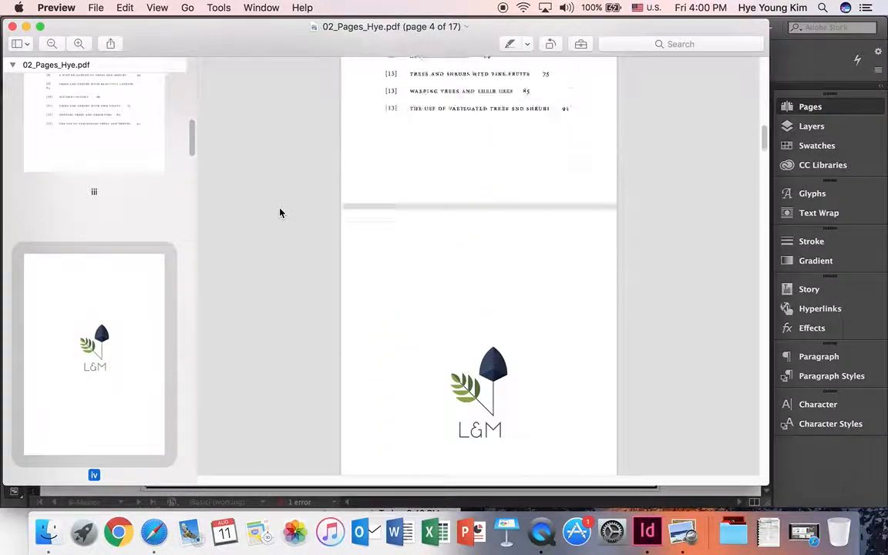
scroll(279, 215, down, 4)
scroll(279, 214, down, 12)
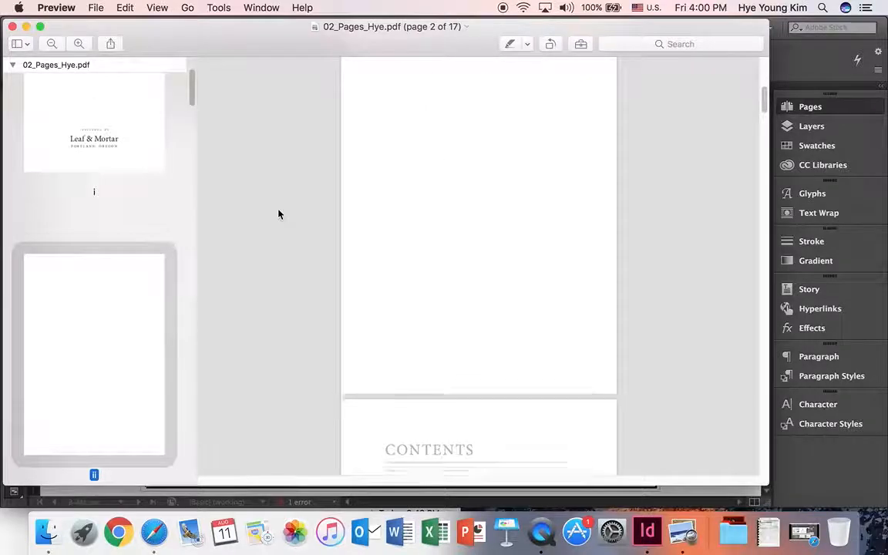
scroll(279, 215, down, 8)
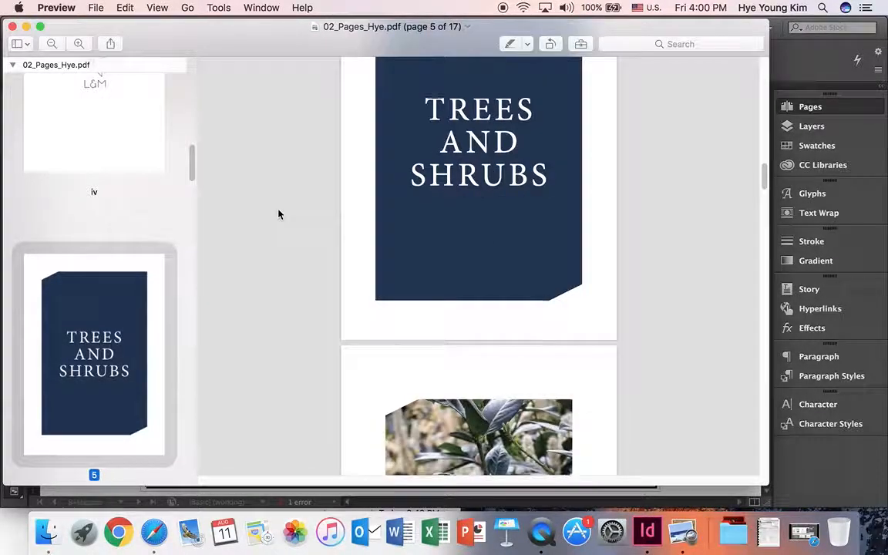
scroll(461, 284, down, 5)
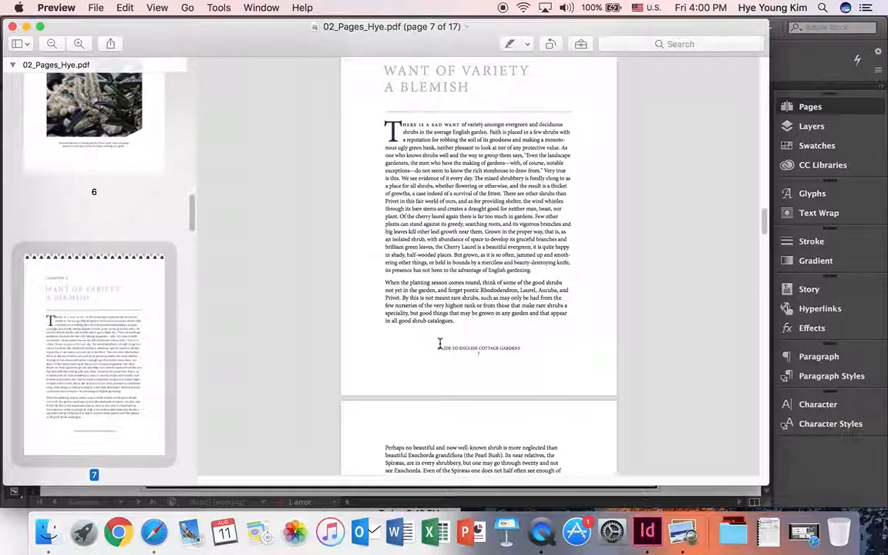
- Zoom in at page 7 and scroll down to page 15, checking the garden-guide footers
click(79, 48)
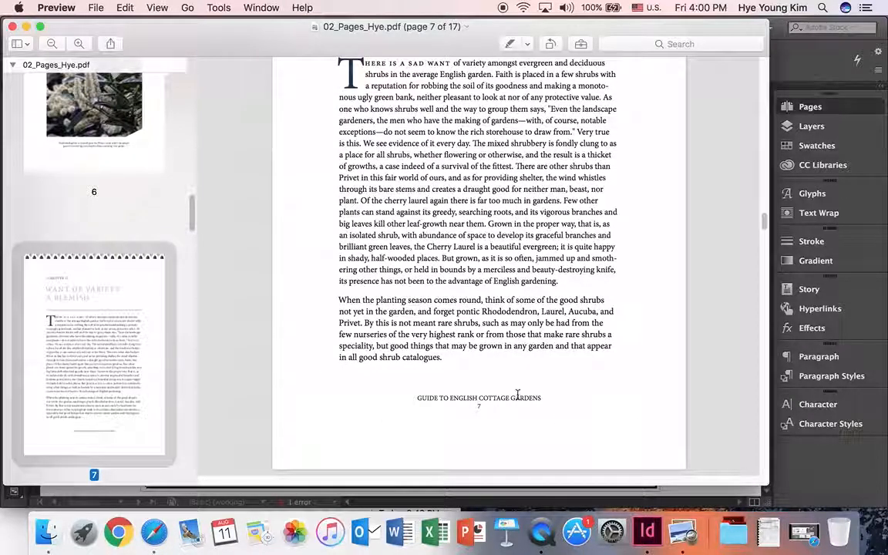
scroll(475, 397, down, 10)
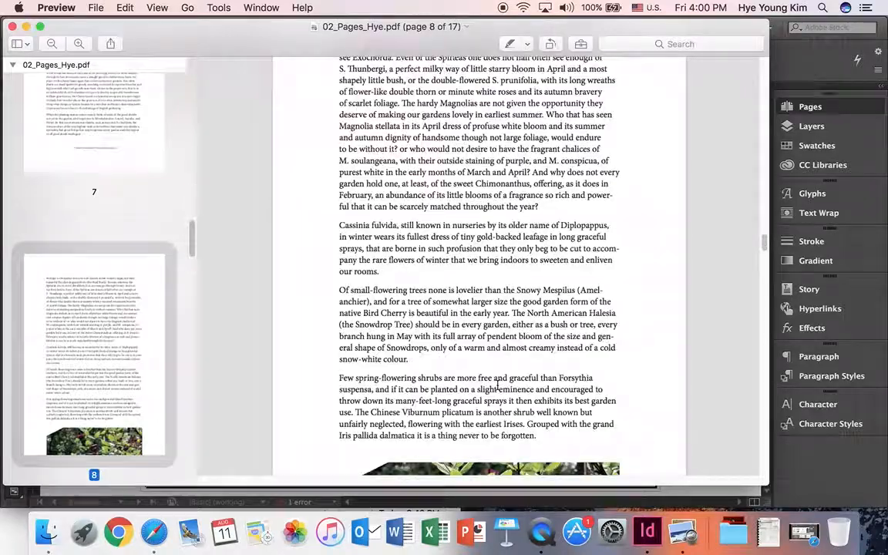
scroll(498, 383, down, 10)
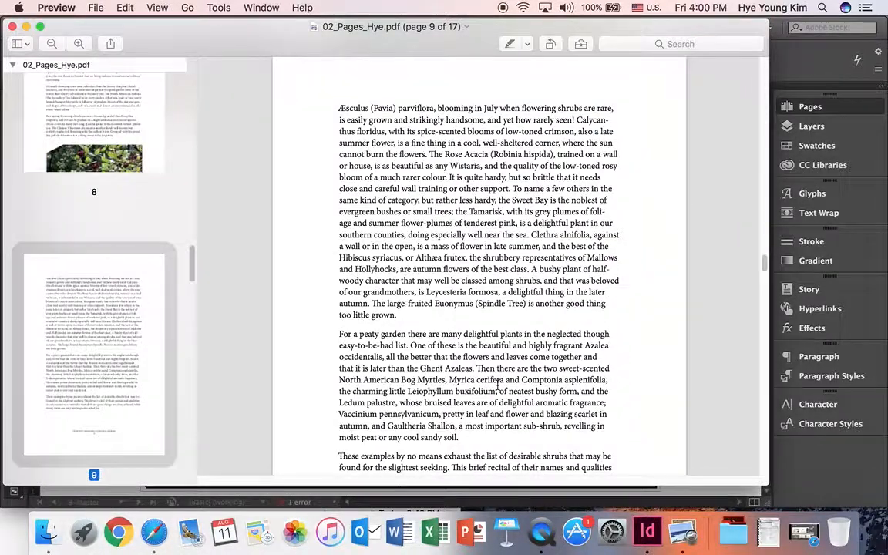
scroll(509, 235, up, 3)
scroll(511, 312, down, 15)
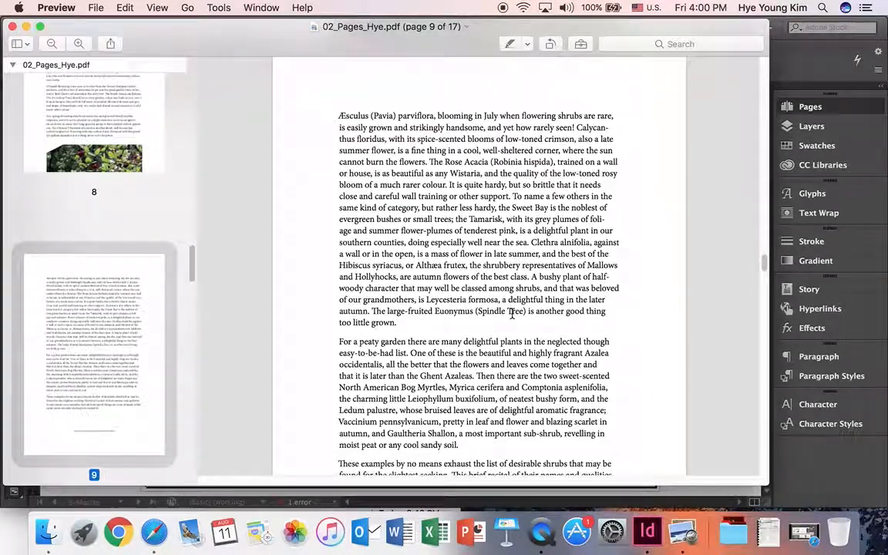
scroll(486, 351, down, 15)
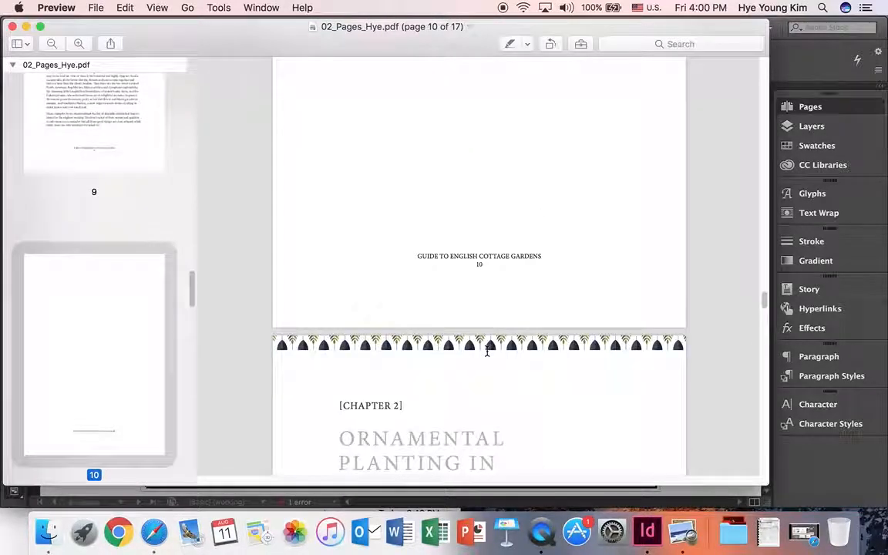
scroll(487, 322, down, 15)
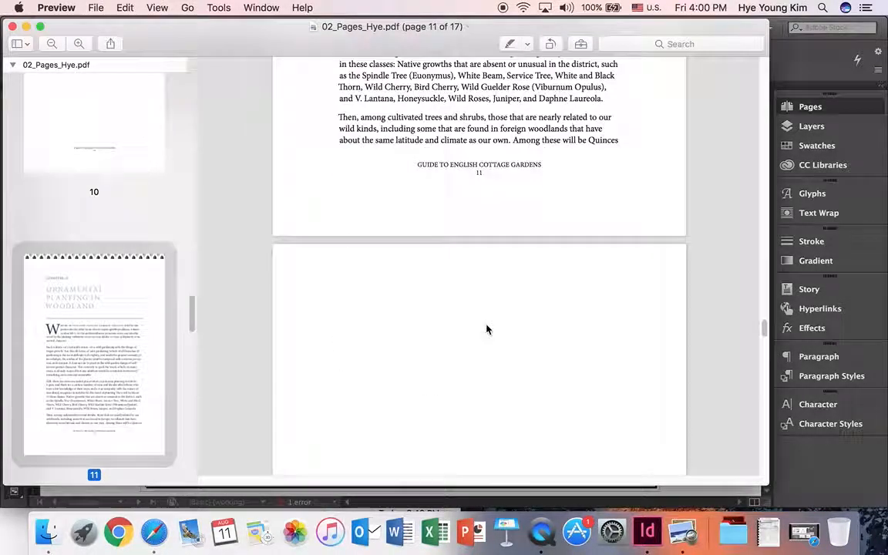
scroll(486, 299, down, 4)
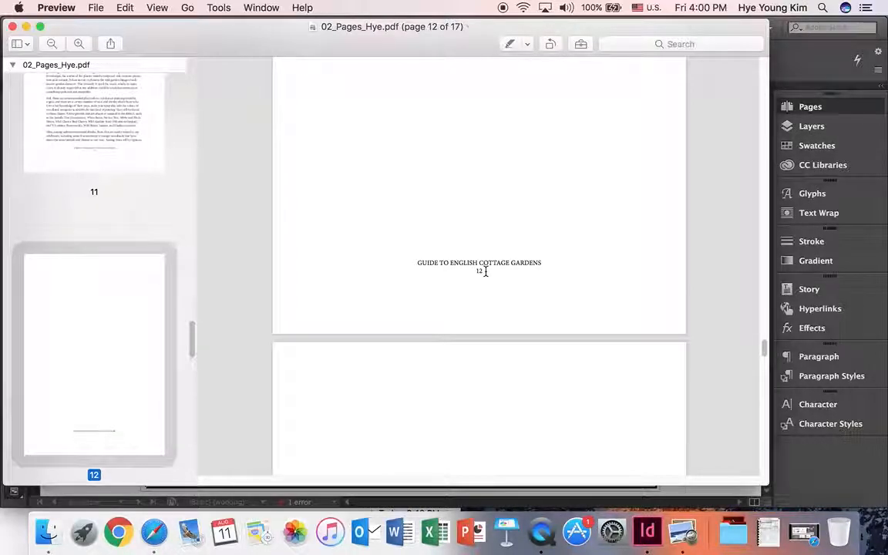
scroll(486, 271, down, 20)
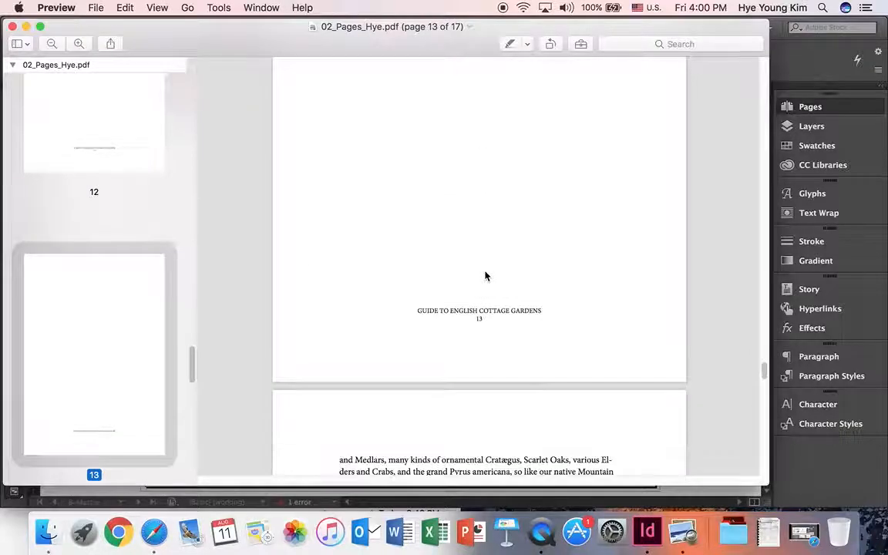
scroll(486, 276, down, 20)
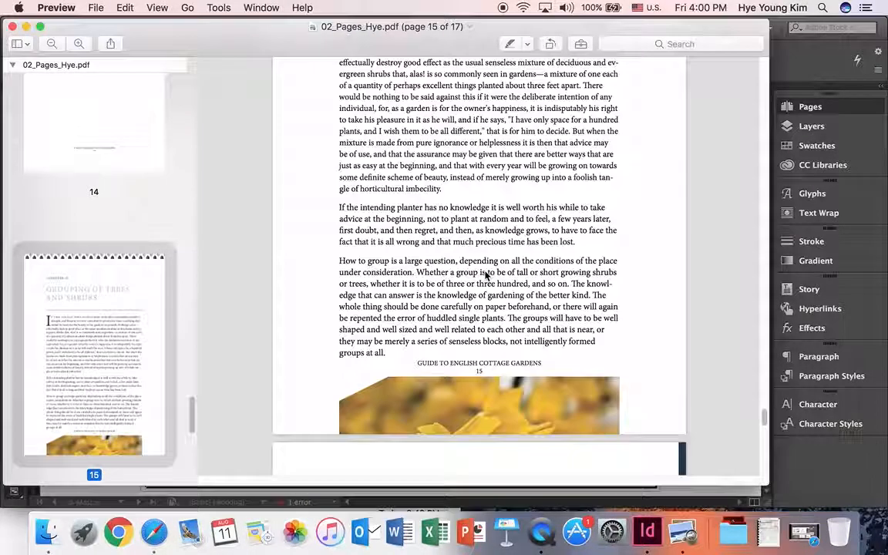